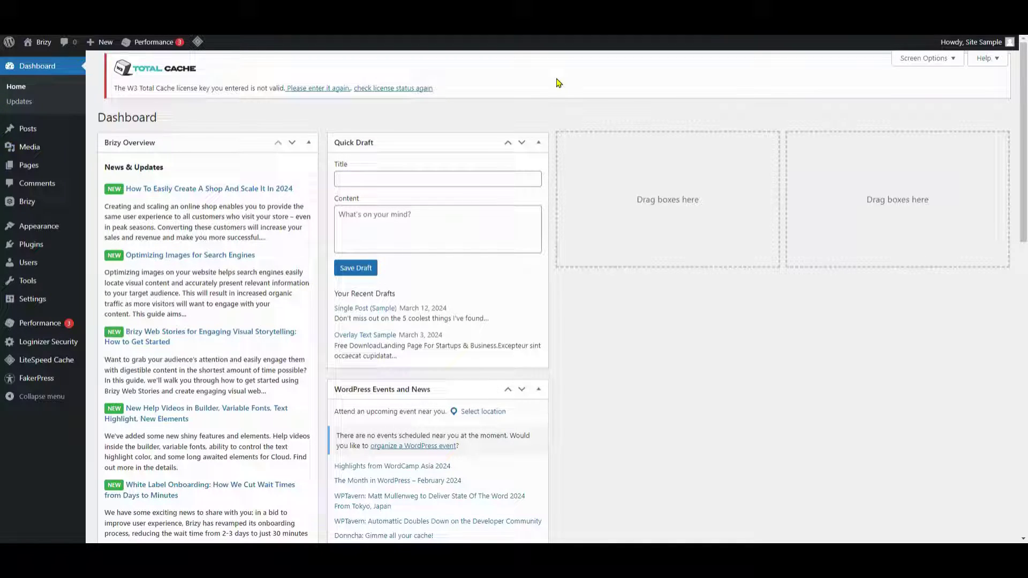
Step: Open the Single Post template from Brizy Templates in the Brizy editor
mouse_move(32, 202)
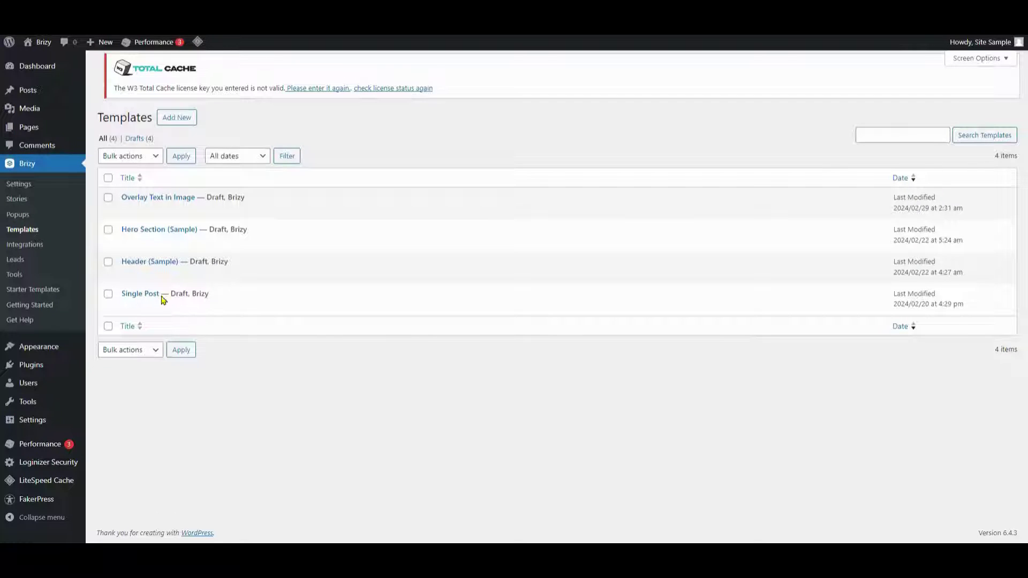
left_click(137, 296)
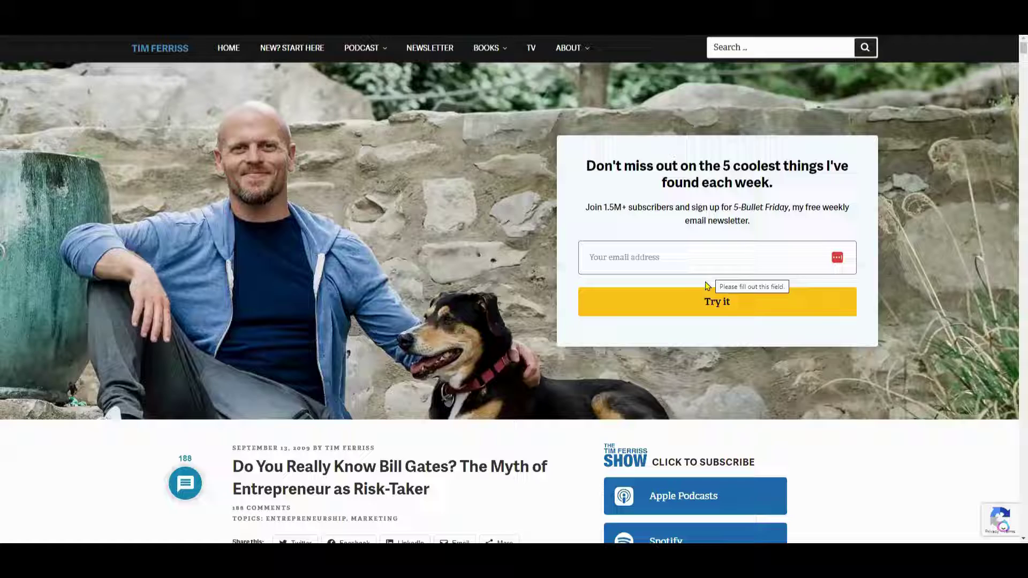
Step: Scroll the Tim Ferriss Bill Gates post from its hero down to the reader comments
scroll(920, 309, "down", 10)
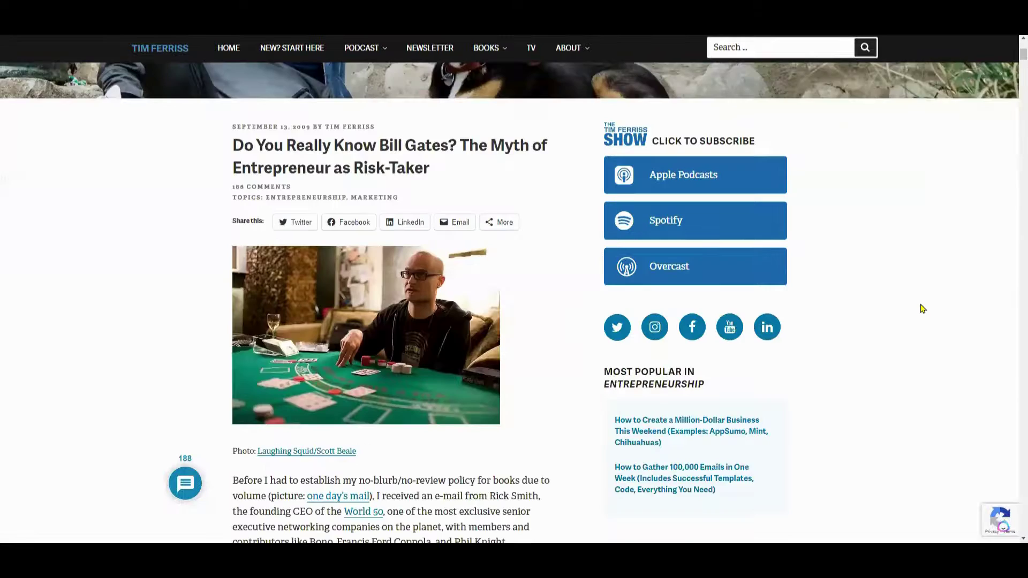
scroll(920, 308, "down", 15)
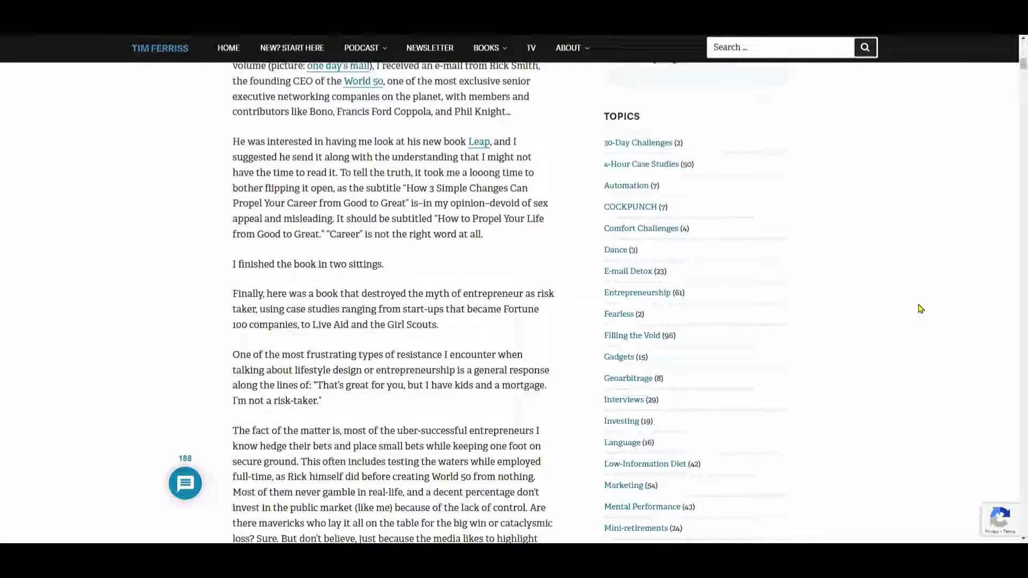
scroll(921, 309, "down", 20)
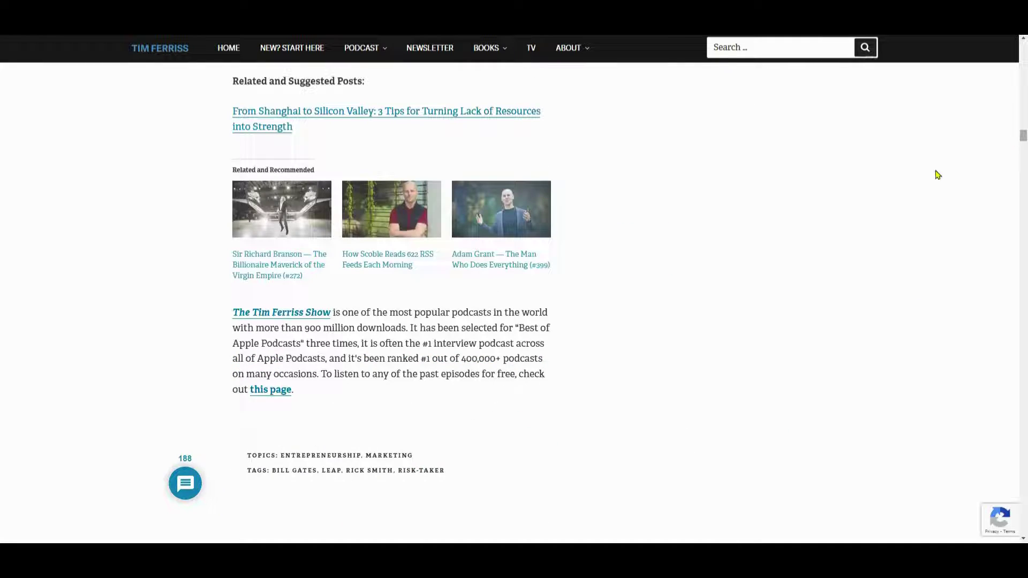
left_click_drag(1013, 143, 1014, 224)
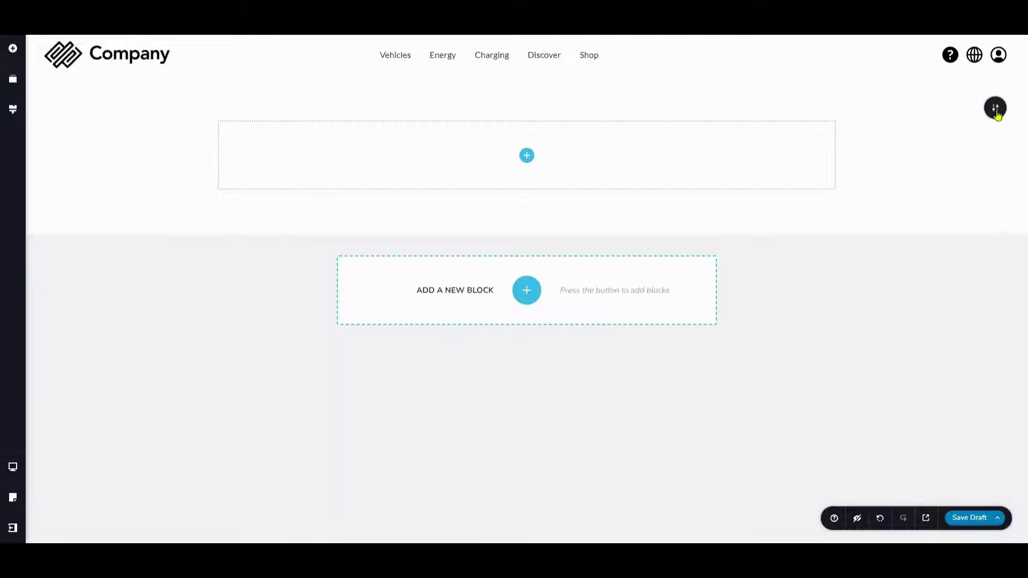
Step: Set the empty section's width to Full
left_click(997, 109)
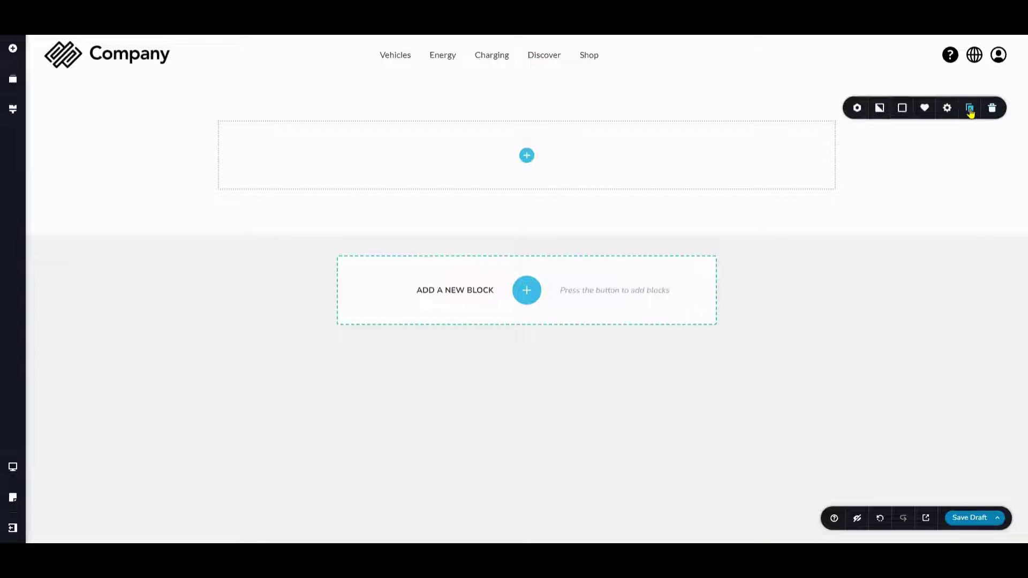
left_click(947, 108)
left_click(964, 149)
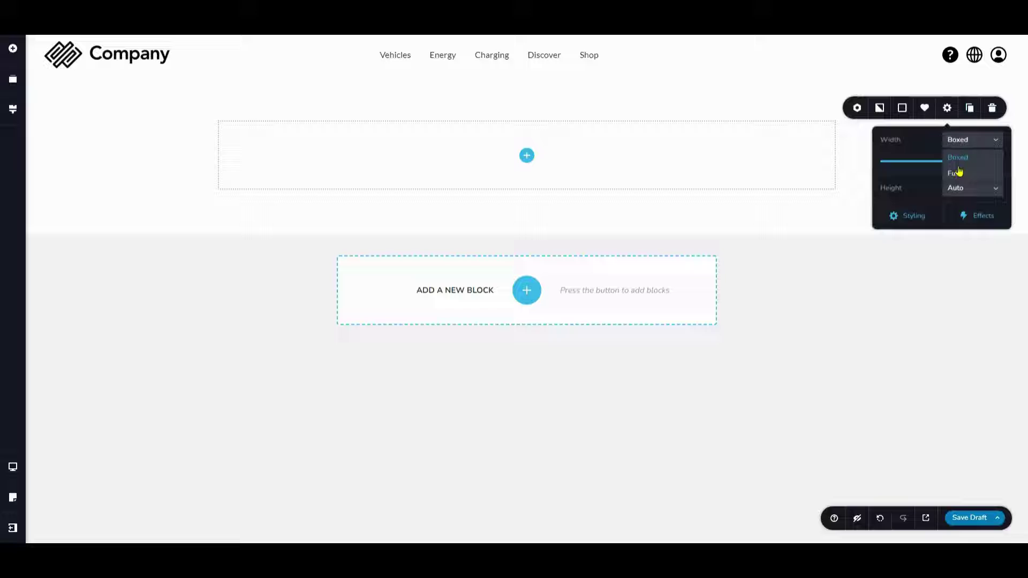
left_click(953, 172)
Step: Set the kayak photo from the Media Library as the section's background image
left_click(527, 155)
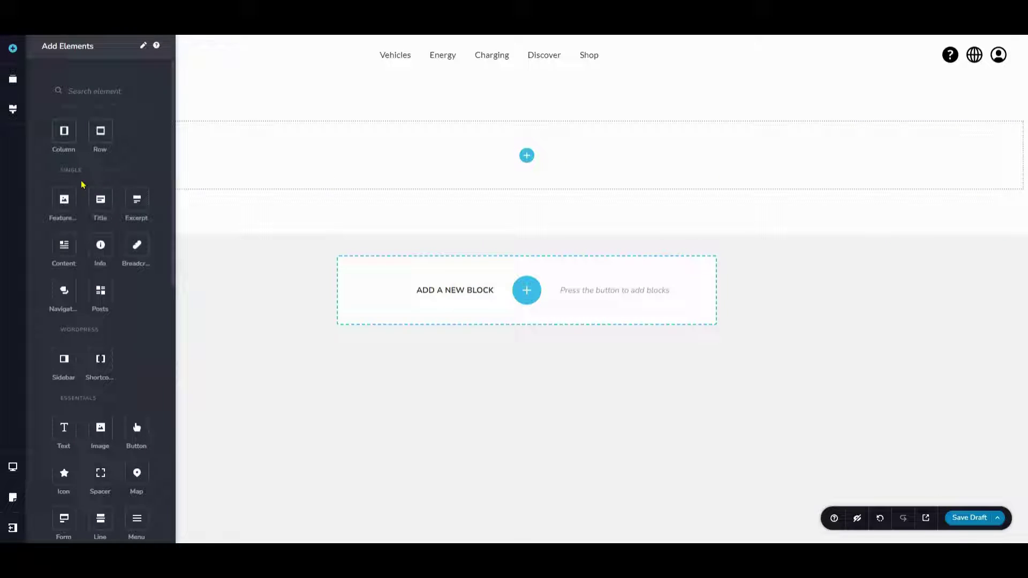
mouse_move(799, 147)
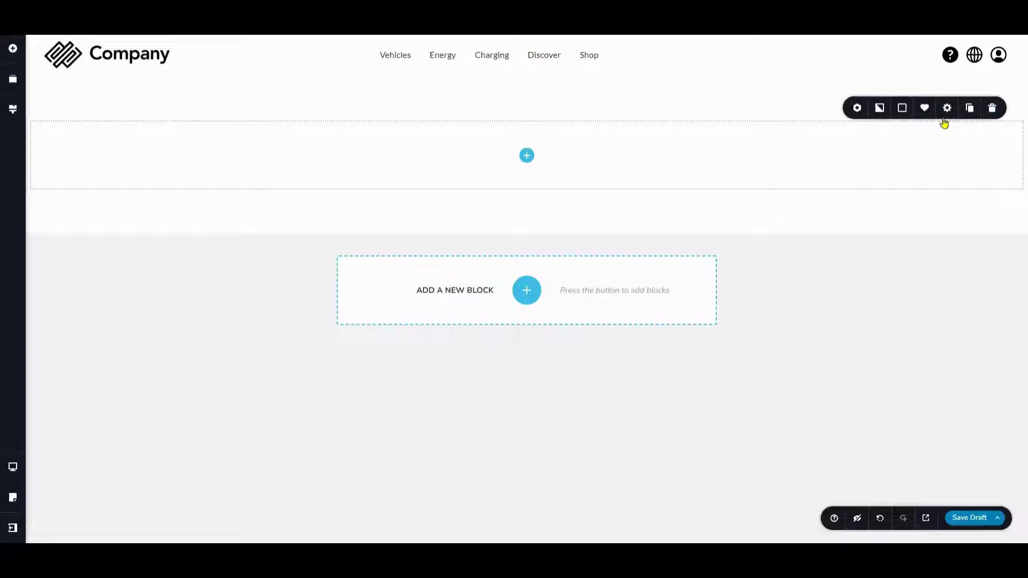
left_click(882, 109)
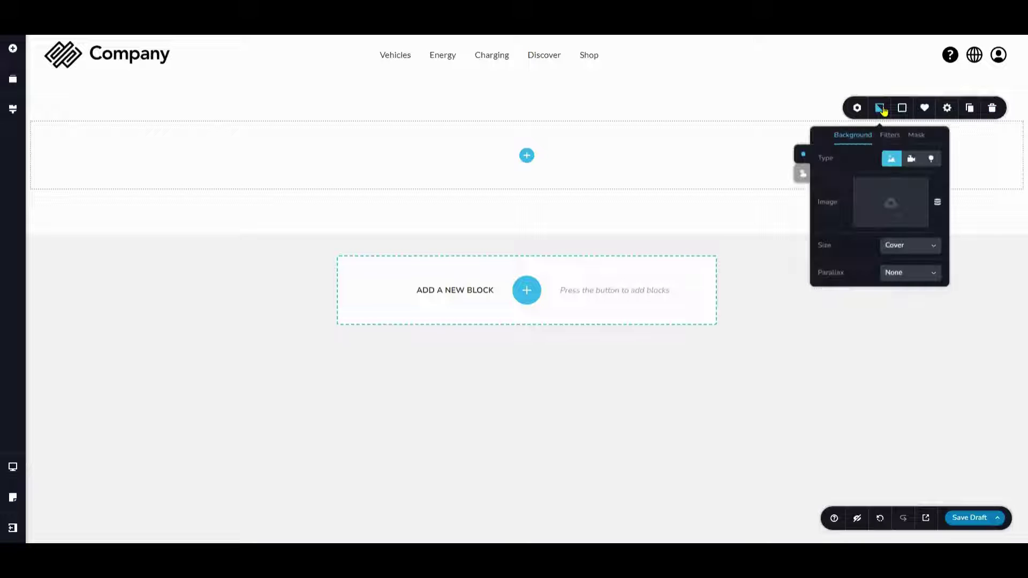
left_click(891, 206)
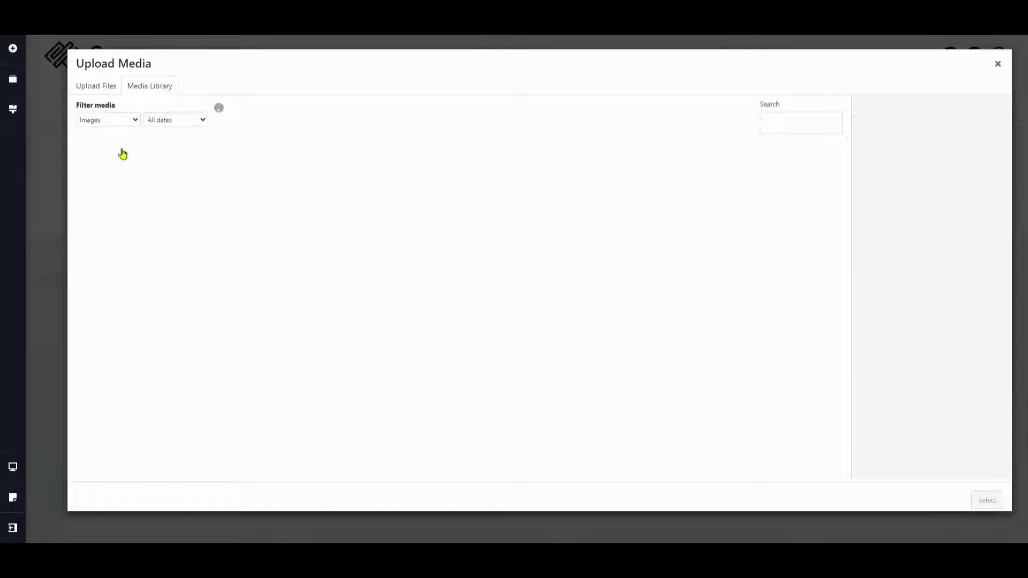
left_click(217, 200)
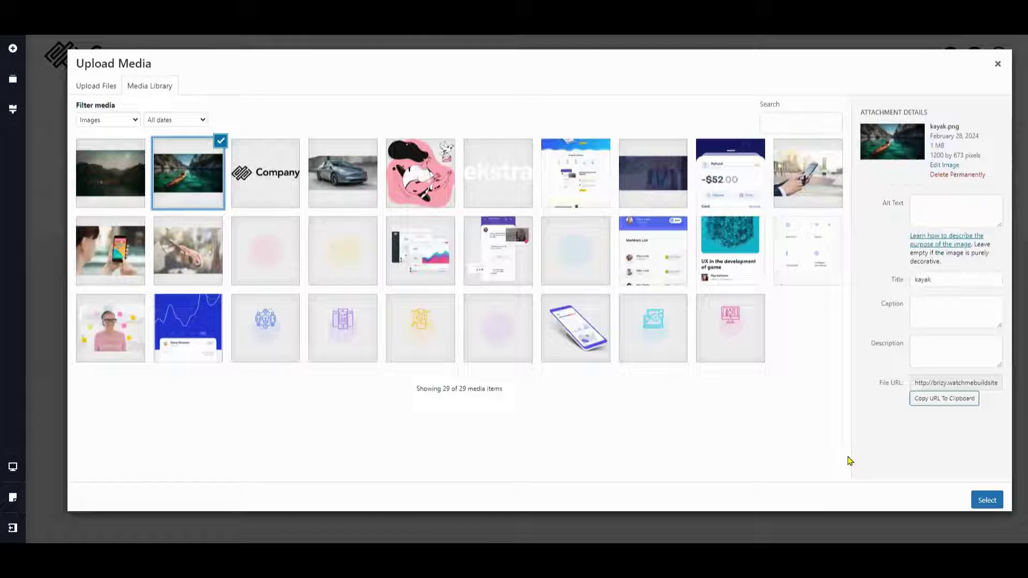
left_click(987, 500)
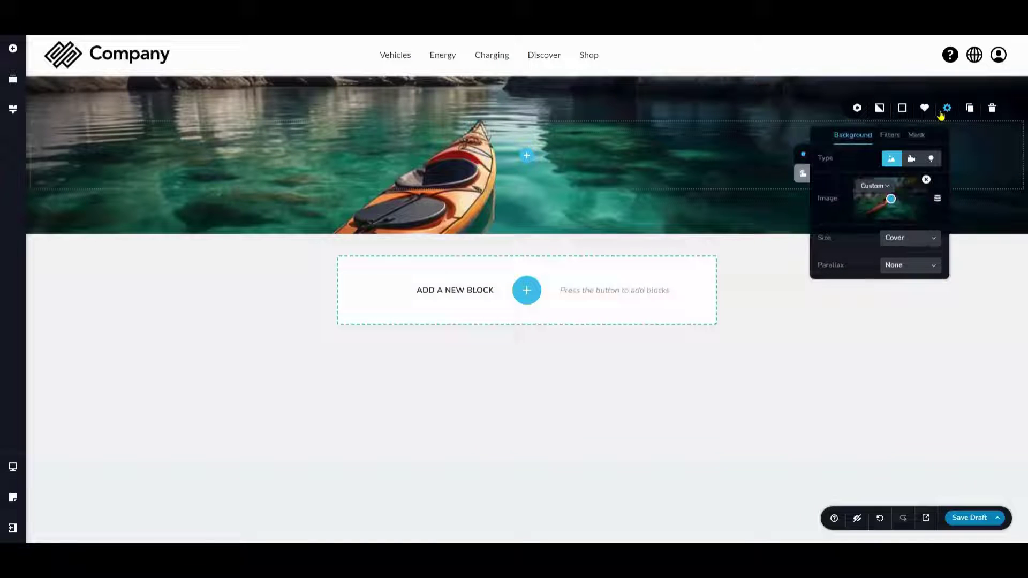
Step: Split the kayak hero into two columns and place a Form in the right column
left_click(13, 48)
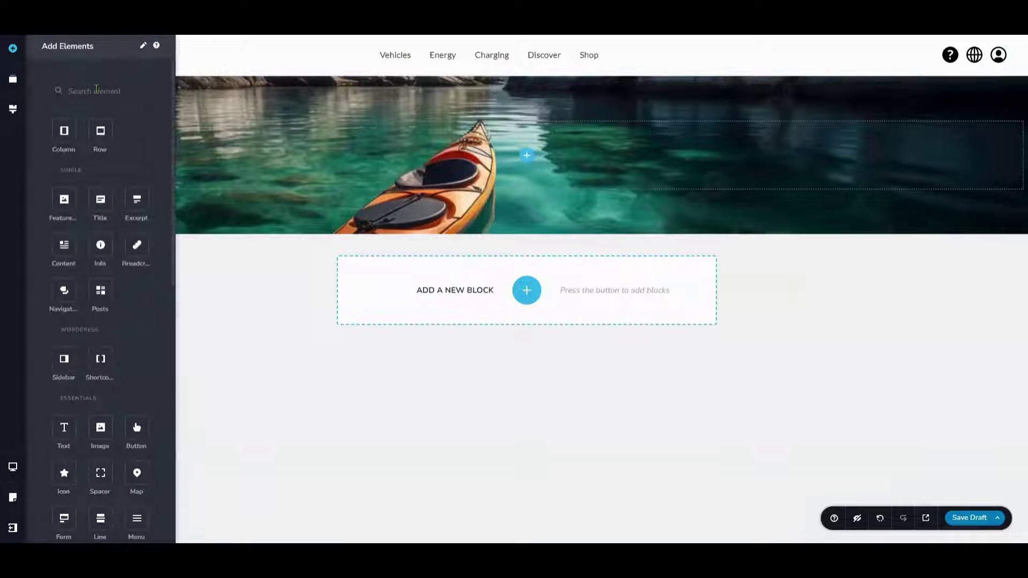
left_click_drag(62, 127, 557, 163)
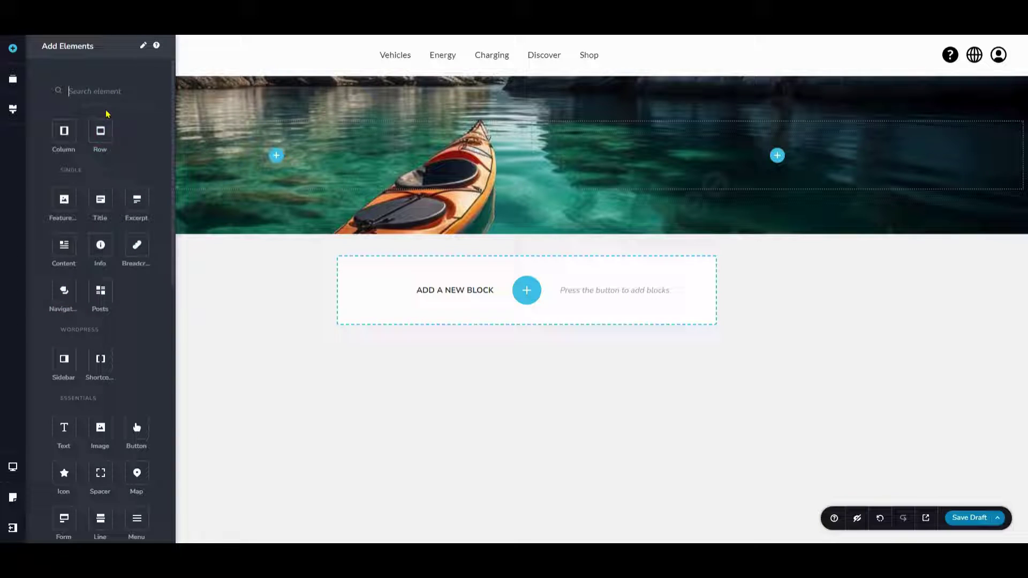
type("form")
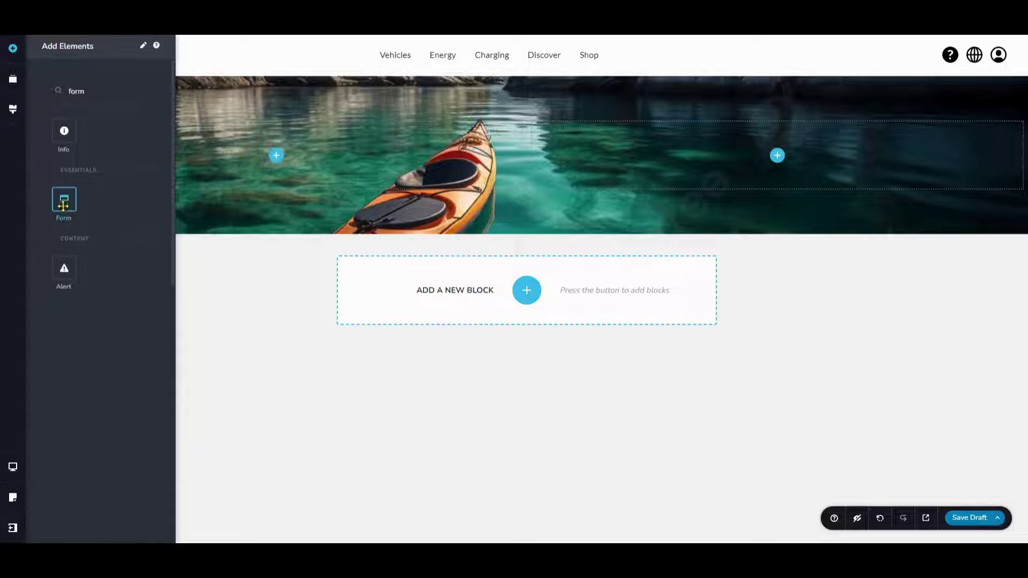
left_click_drag(65, 199, 779, 166)
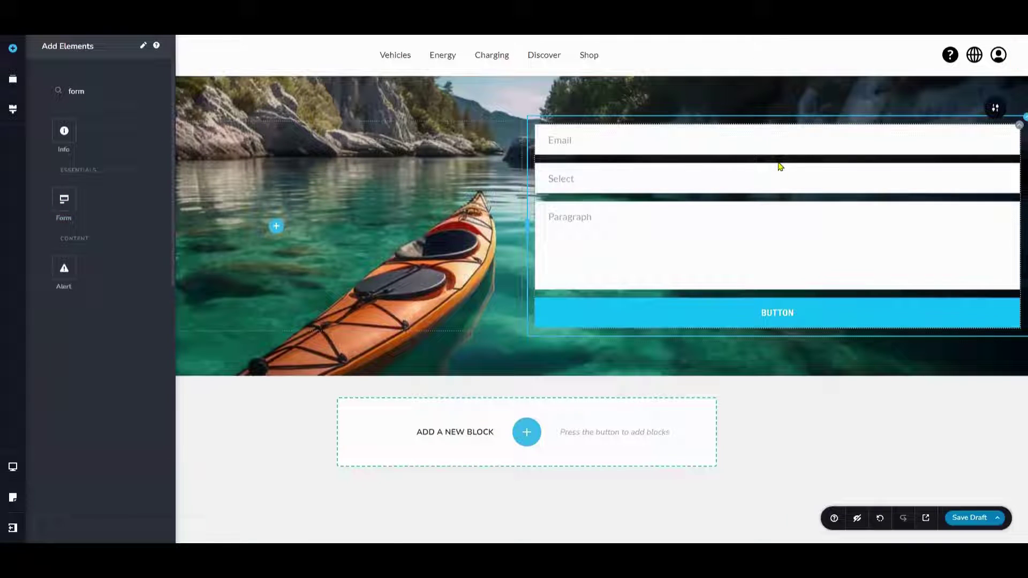
Step: Delete the form's Select and Paragraph fields, leaving only Email and the button
left_click(997, 181)
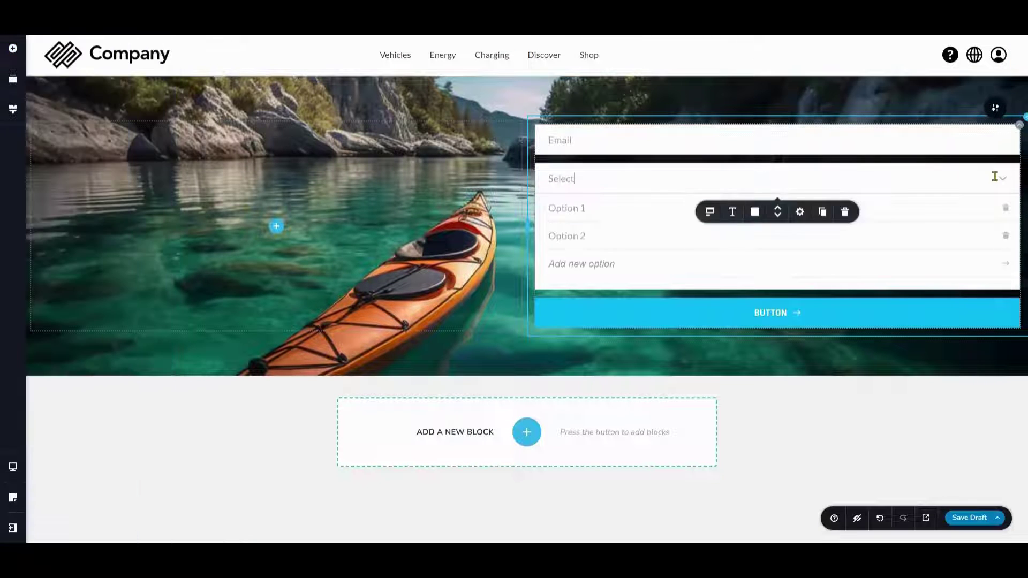
left_click(1014, 182)
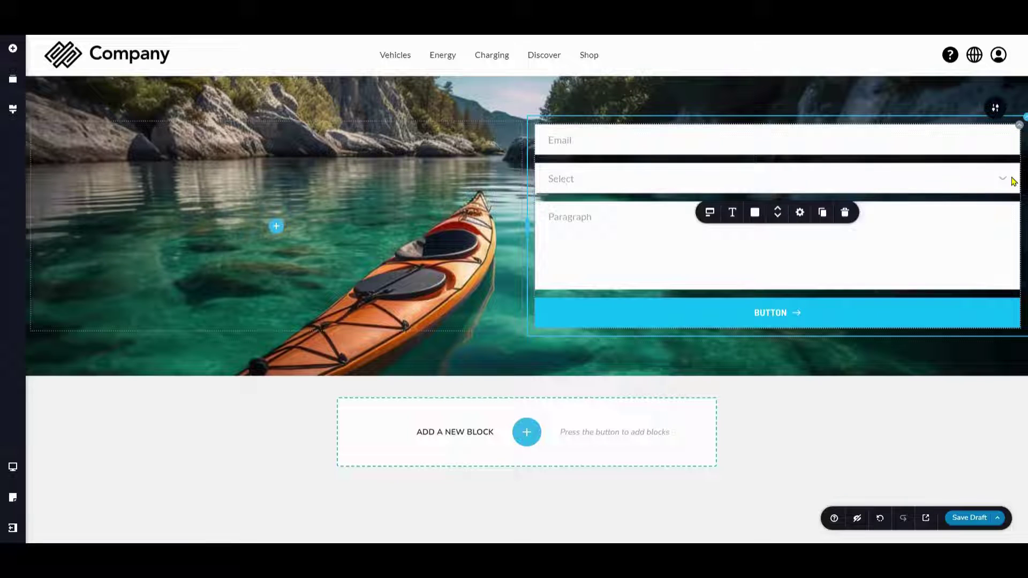
left_click(845, 212)
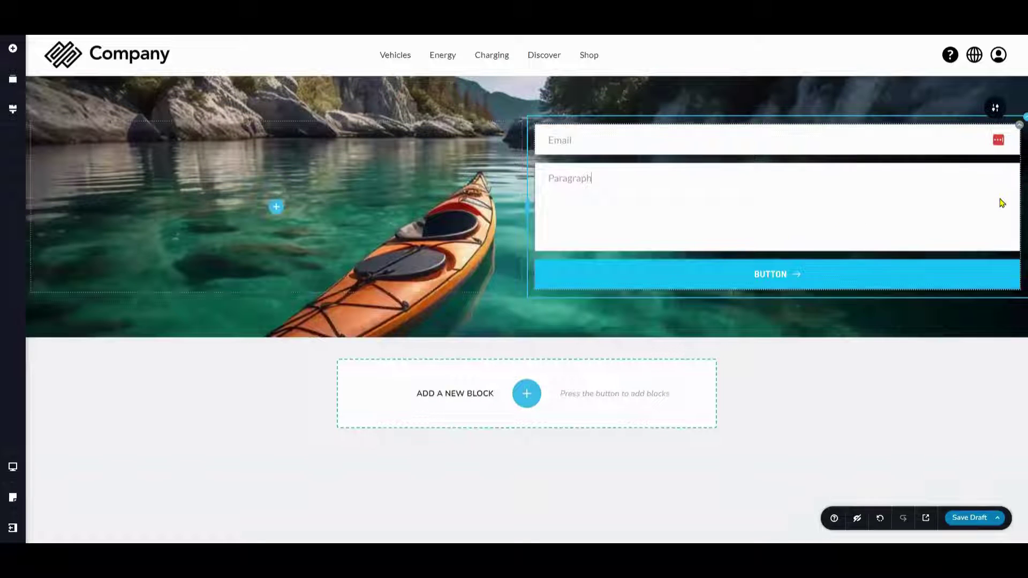
left_click(845, 269)
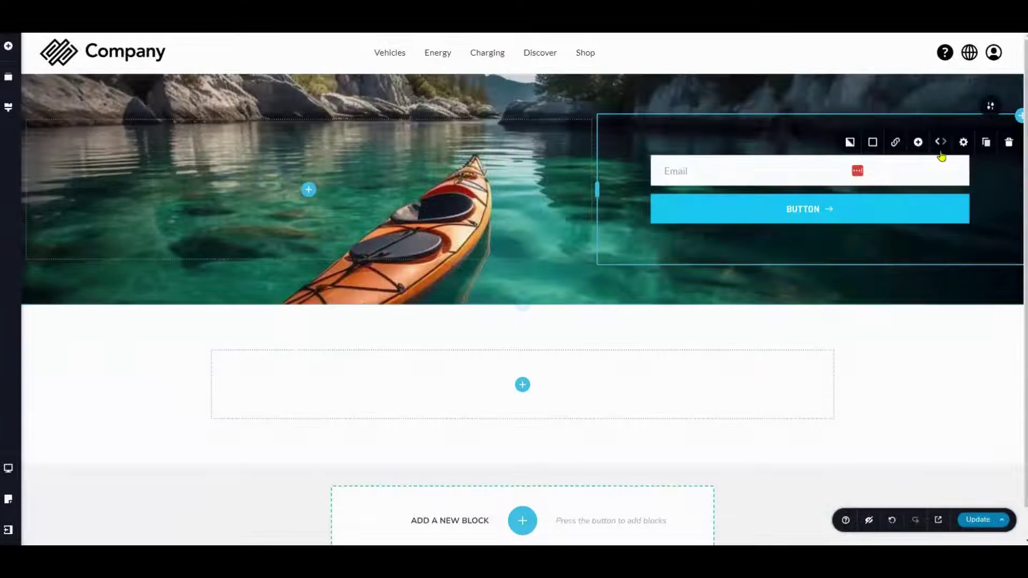
Step: Give the form column padding of 25 px top/bottom and 50 px left/right
left_click(941, 144)
left_click(905, 256)
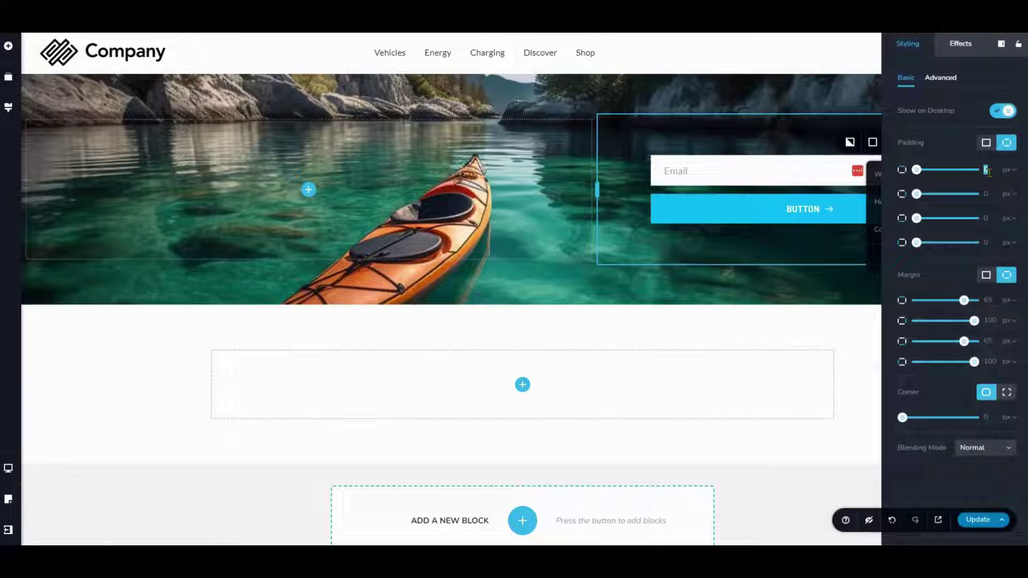
left_click(988, 194)
type("50")
left_click(989, 218)
type("25")
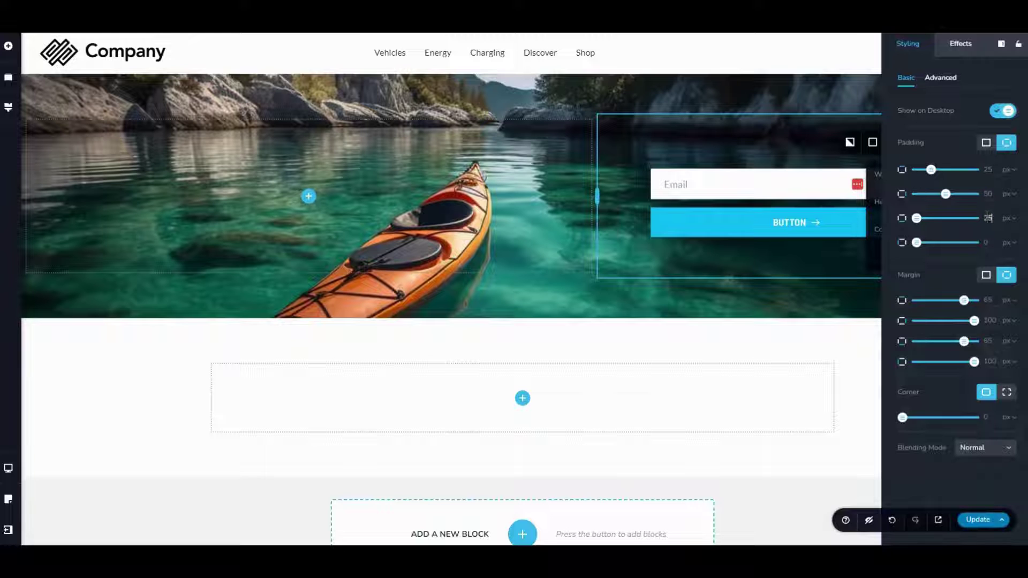
left_click(986, 242)
type("50")
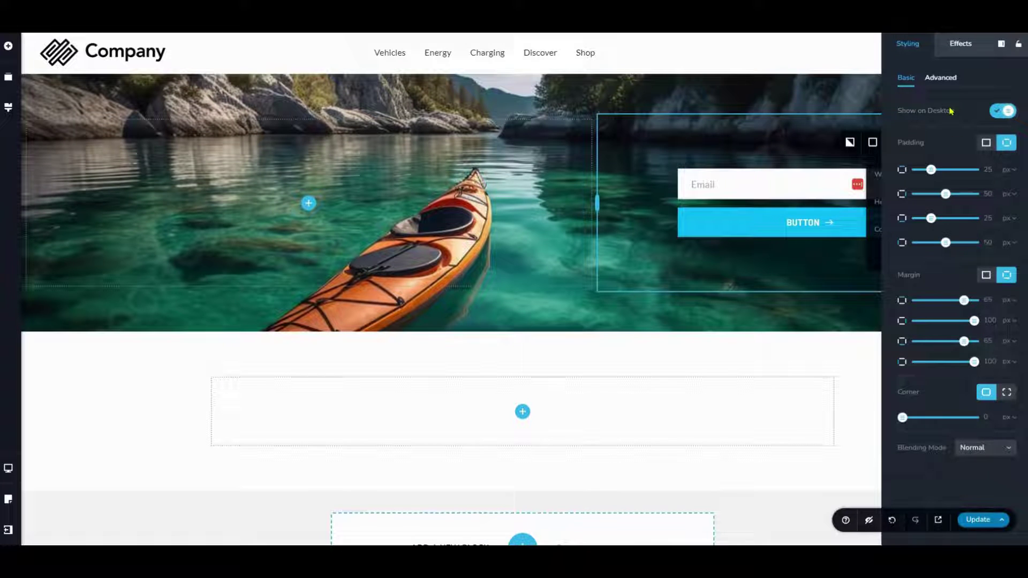
left_click(870, 404)
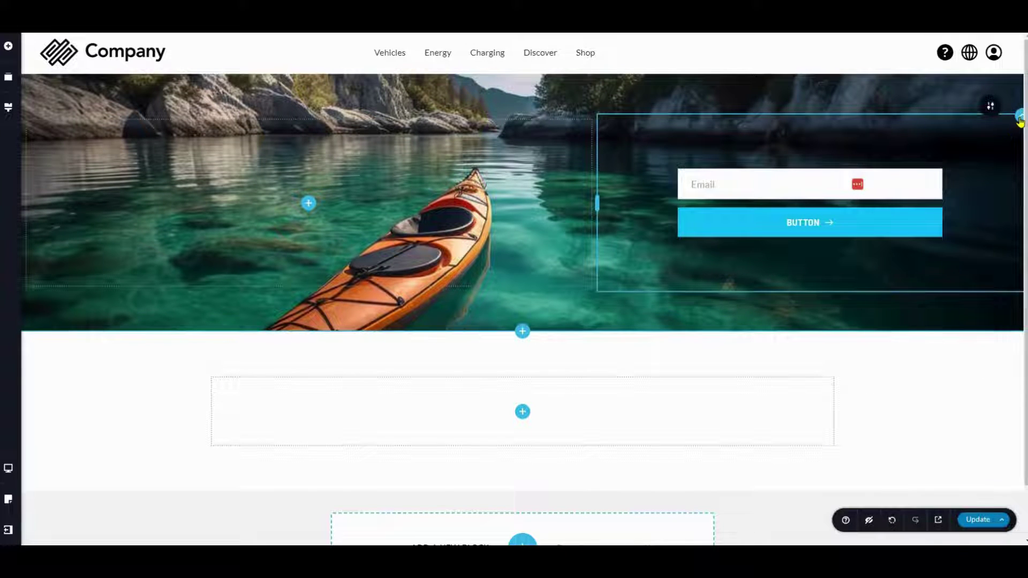
Step: Make the column's colour overlay solid white behind the form
left_click(872, 142)
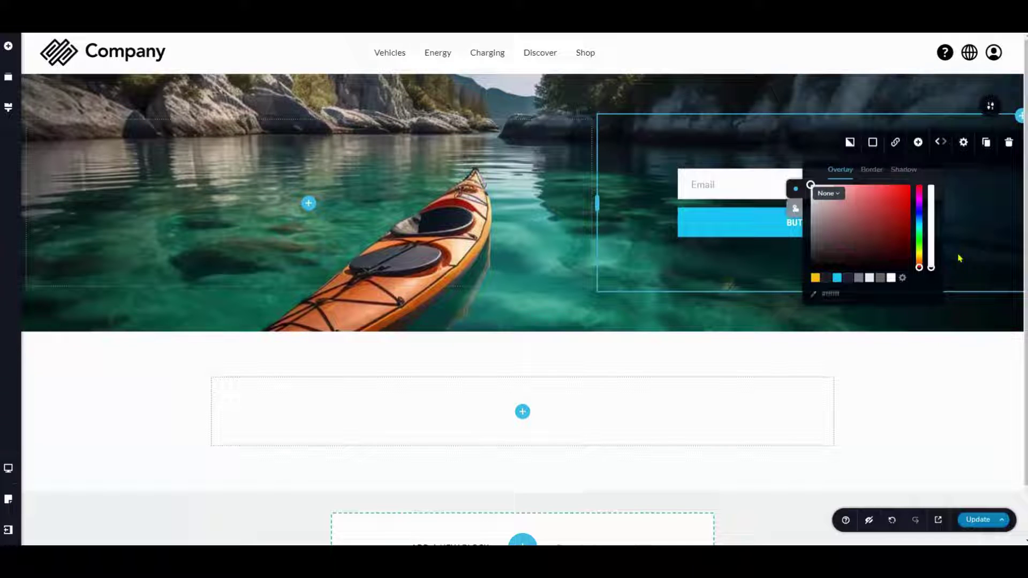
left_click_drag(932, 268, 931, 184)
left_click(671, 251)
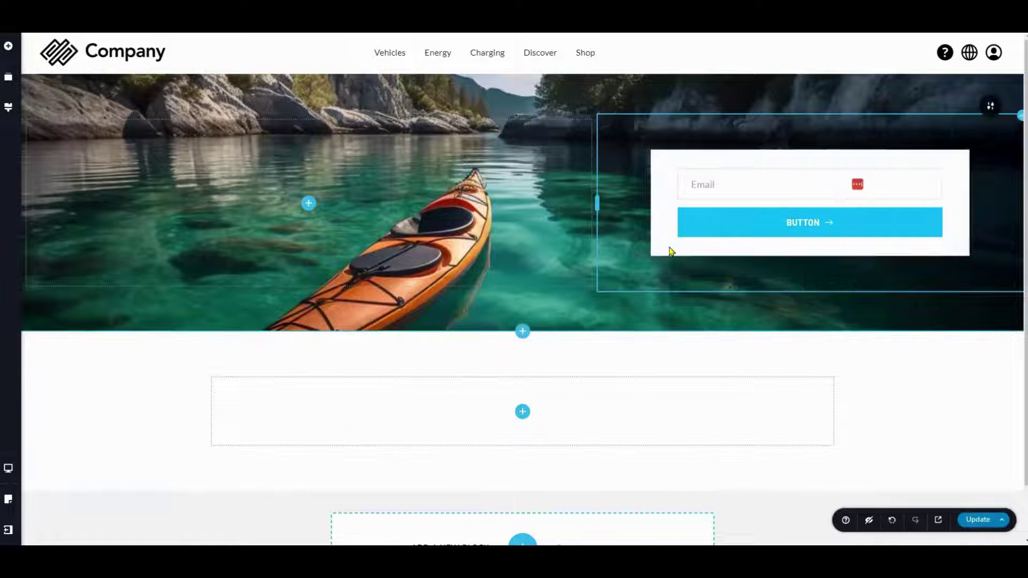
Step: Add a text paragraph above the Email field, duplicate it, and paste the newsletter sentence
left_click(8, 46)
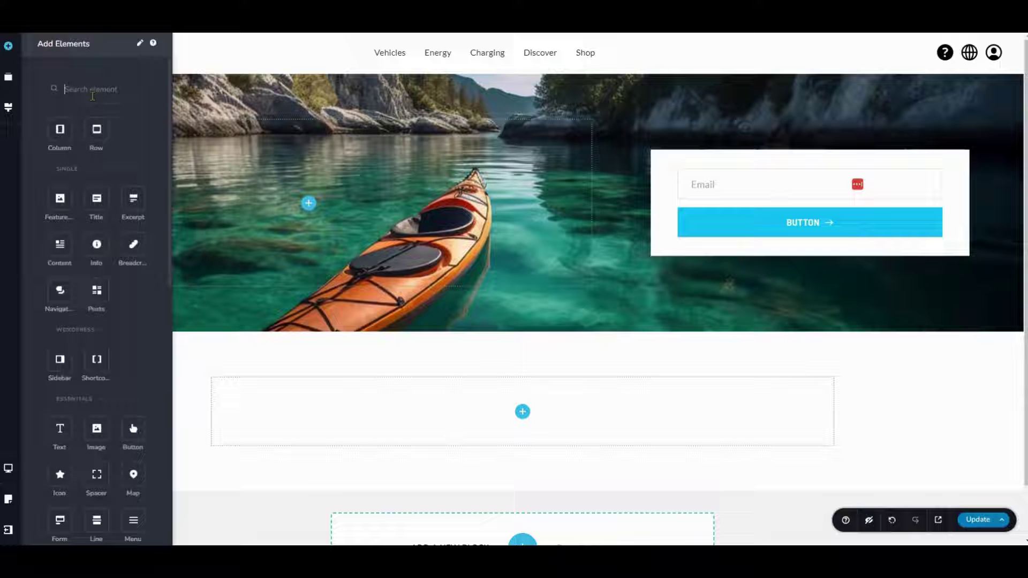
type("text")
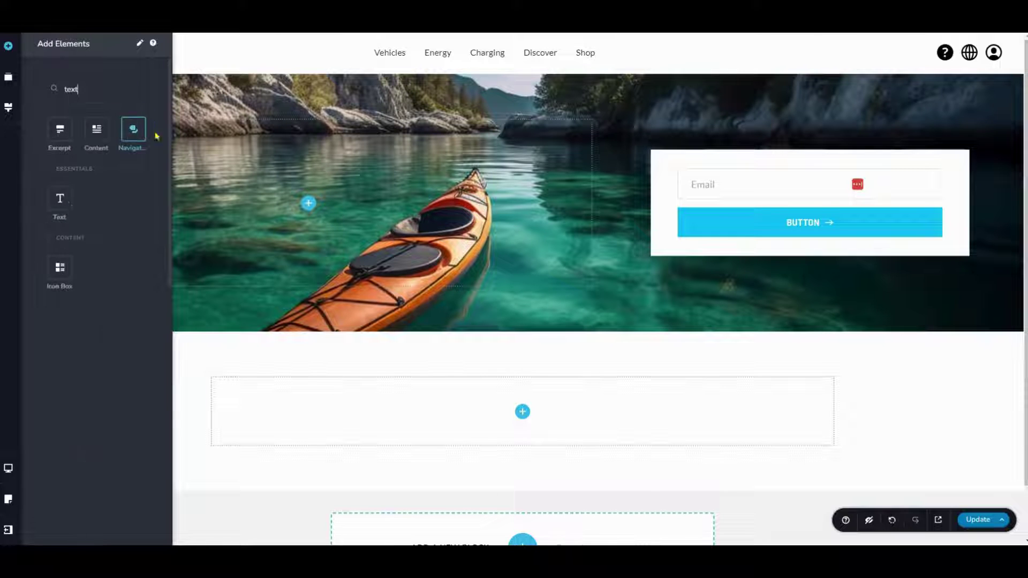
left_click_drag(60, 199, 745, 177)
left_click(805, 193)
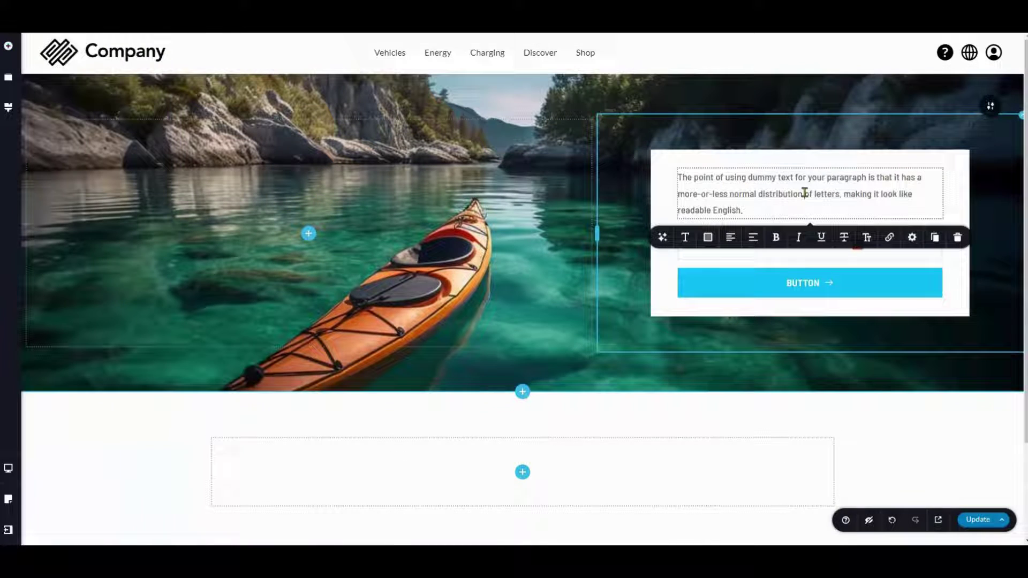
left_click(936, 238)
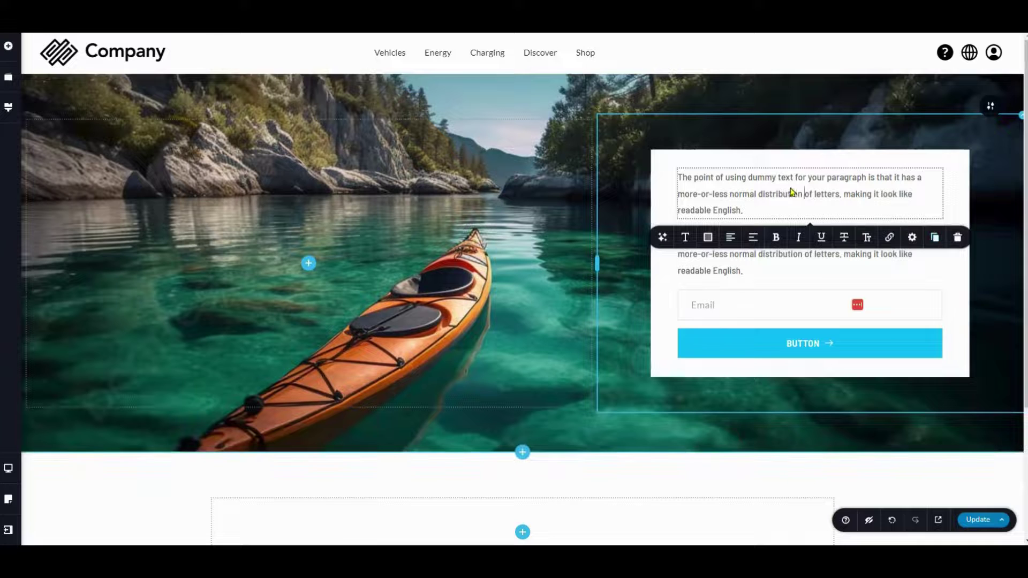
triple_click(734, 268)
type("Join 1.5M+ subscribers and sign up for 5-Bullet Friday, my free weekly email newsletter.")
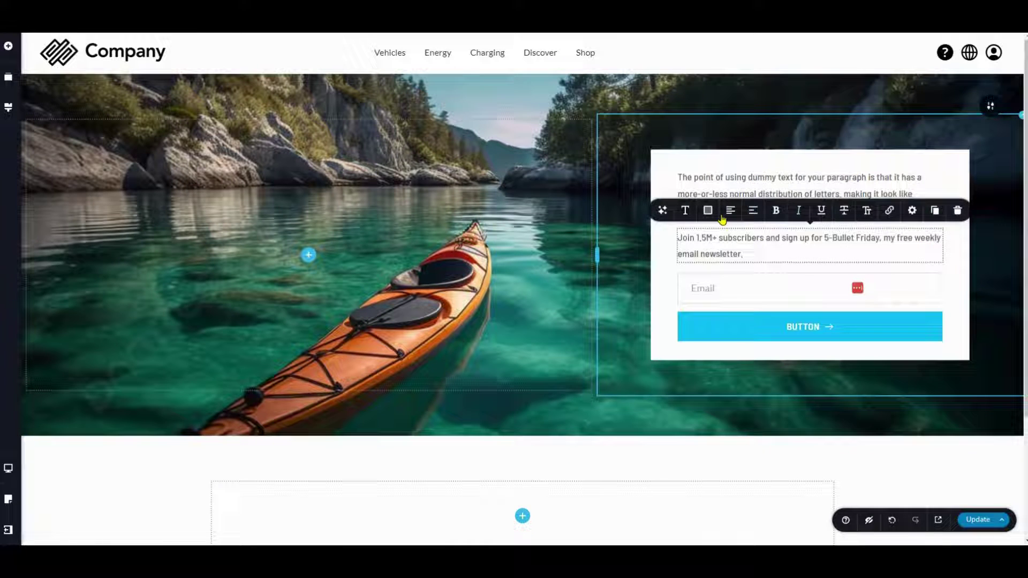
Step: Centre the newsletter sentence, set it in Roboto, and darken it to near black
left_click(731, 211)
left_click(685, 212)
scroll(611, 143, "down", 3)
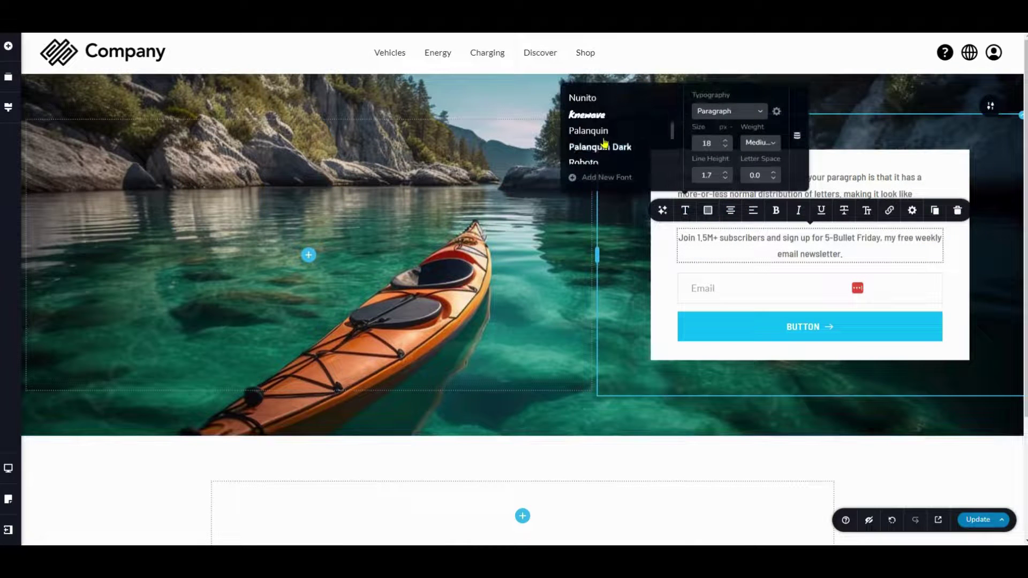
left_click(587, 160)
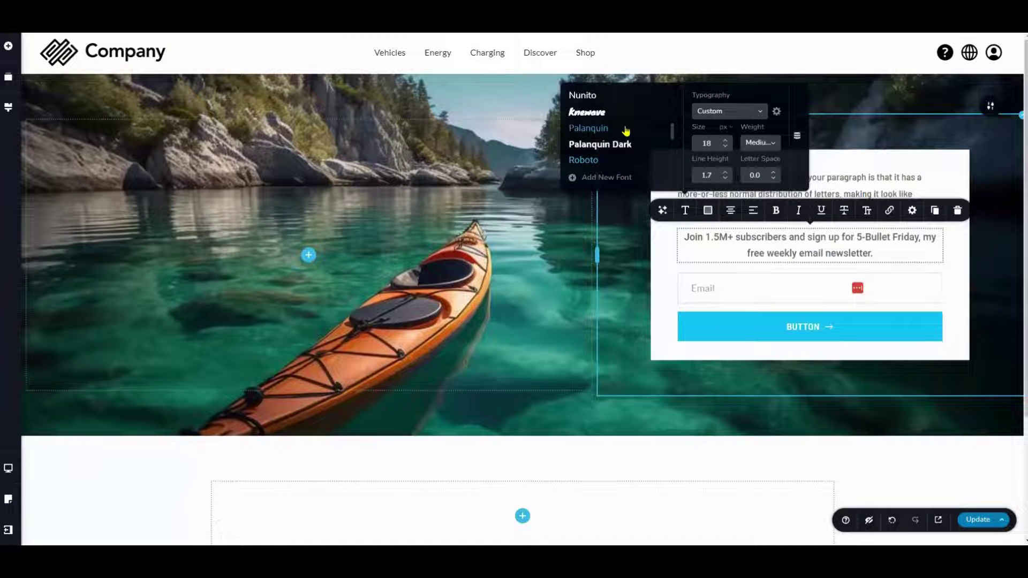
scroll(621, 134, "up", 3)
double_click(761, 236)
left_click(708, 211)
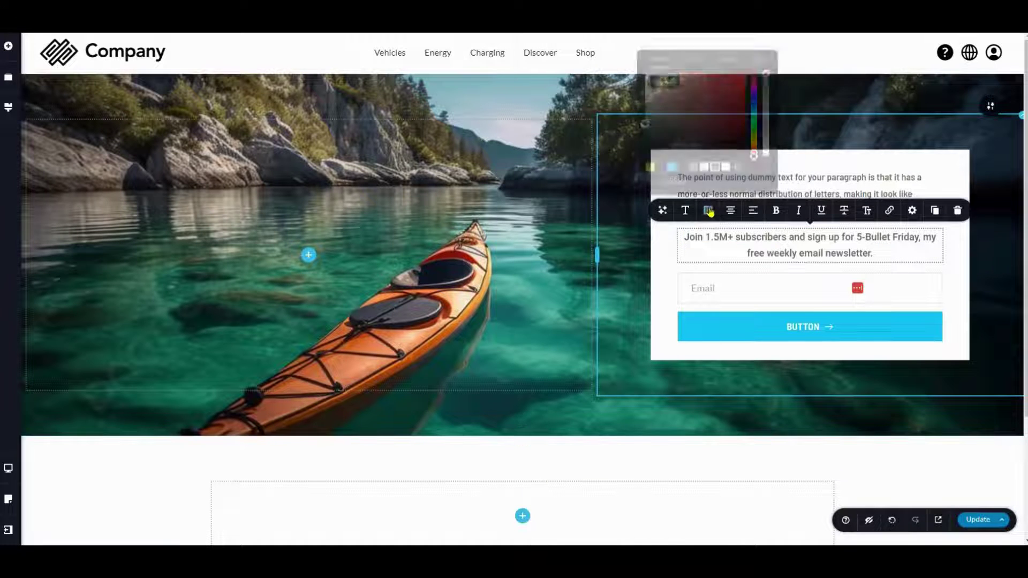
left_click_drag(645, 139, 645, 148)
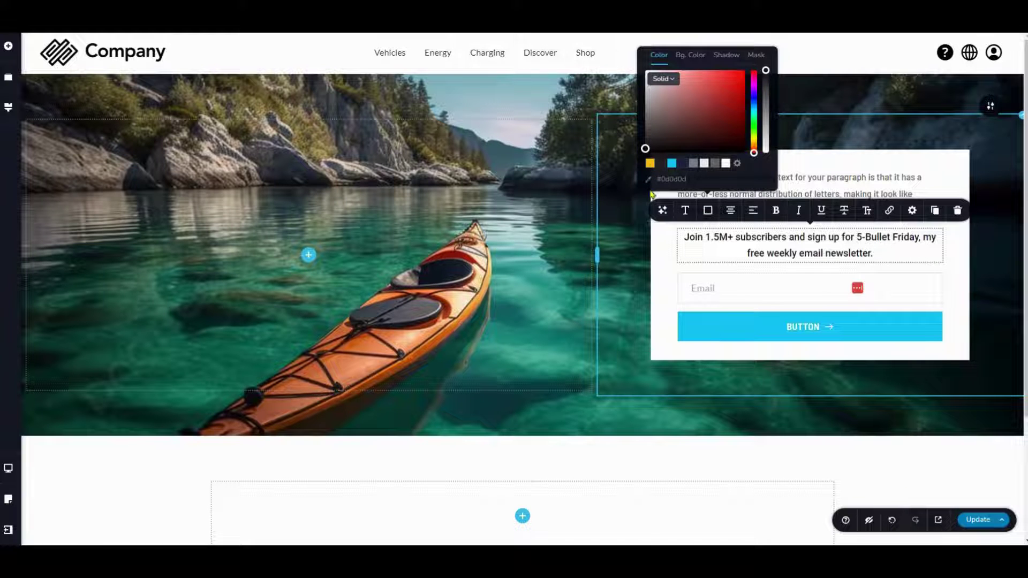
Step: Reduce the newsletter sentence's font size to 15 and select the placeholder paragraph above
left_click(685, 211)
left_click(725, 146)
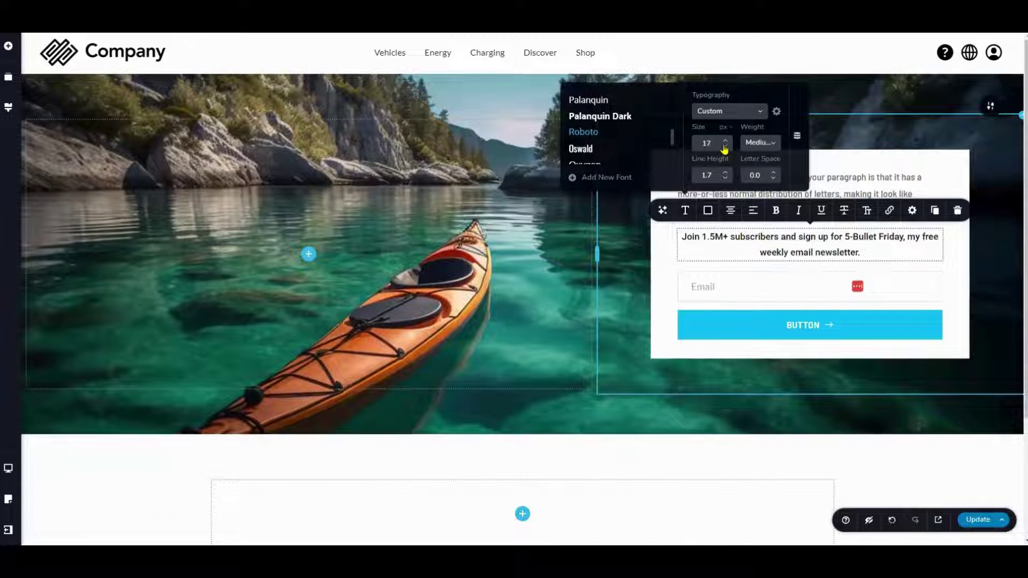
left_click(725, 147)
left_click(725, 147)
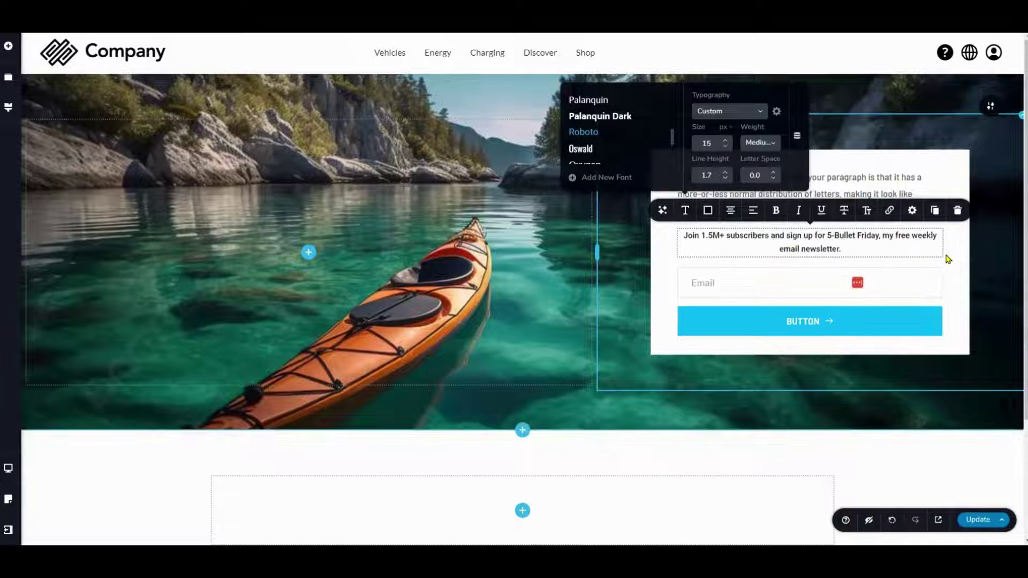
left_click(796, 195)
key("ctrl+a")
Step: Type 'Join us in Kayaking' and style it as a Roboto Heading 1
type("Join ")
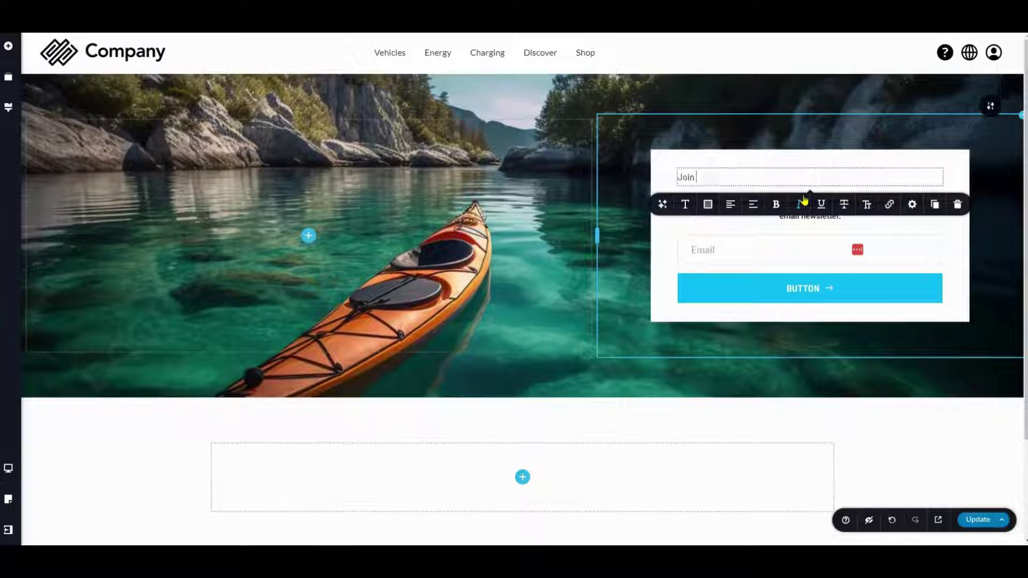
type("us in Kayaking")
key("ctrl+a")
left_click(685, 204)
left_click(718, 251)
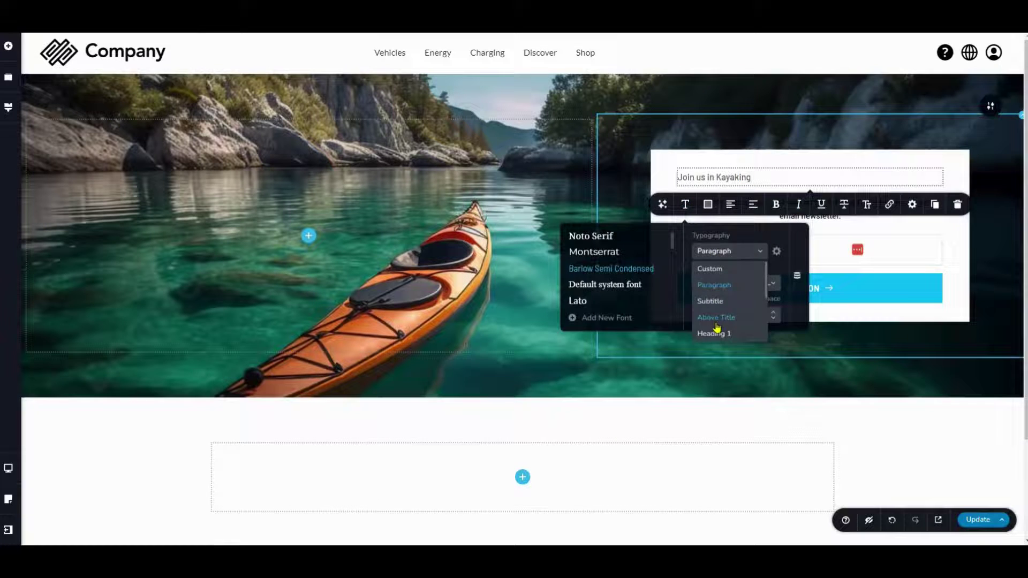
left_click(715, 332)
scroll(615, 289, "down", 5)
scroll(608, 297, "up", 2)
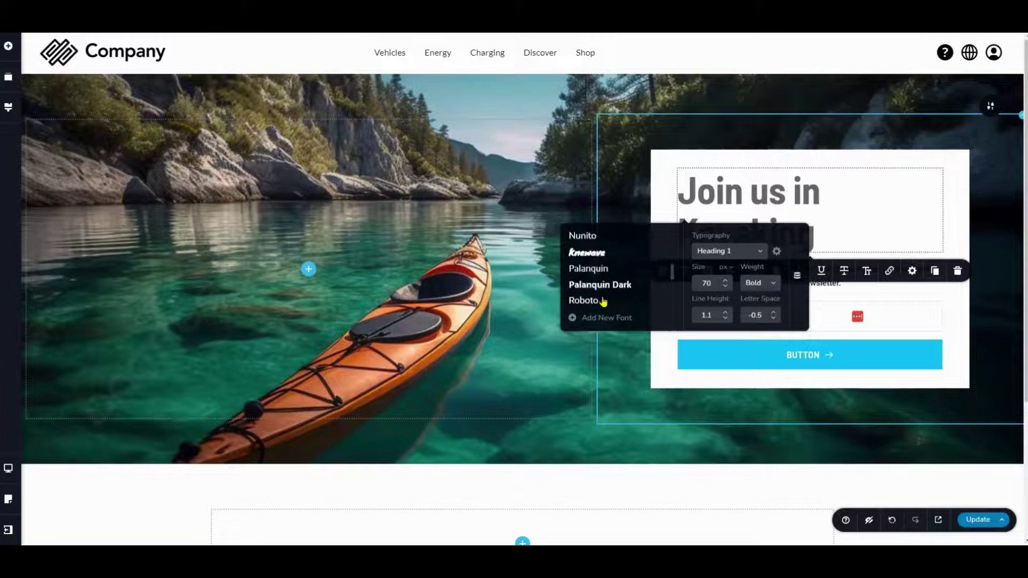
left_click(602, 301)
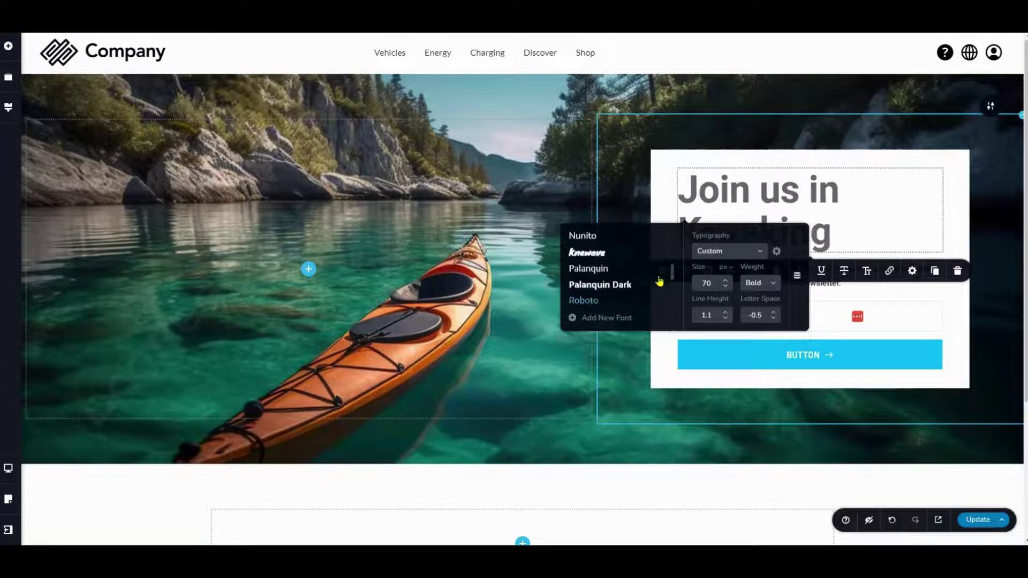
left_click(833, 209)
Step: Centre the 'Join us in Kayaking' heading and colour it black
key("ctrl+a")
left_click(730, 272)
left_click(730, 271)
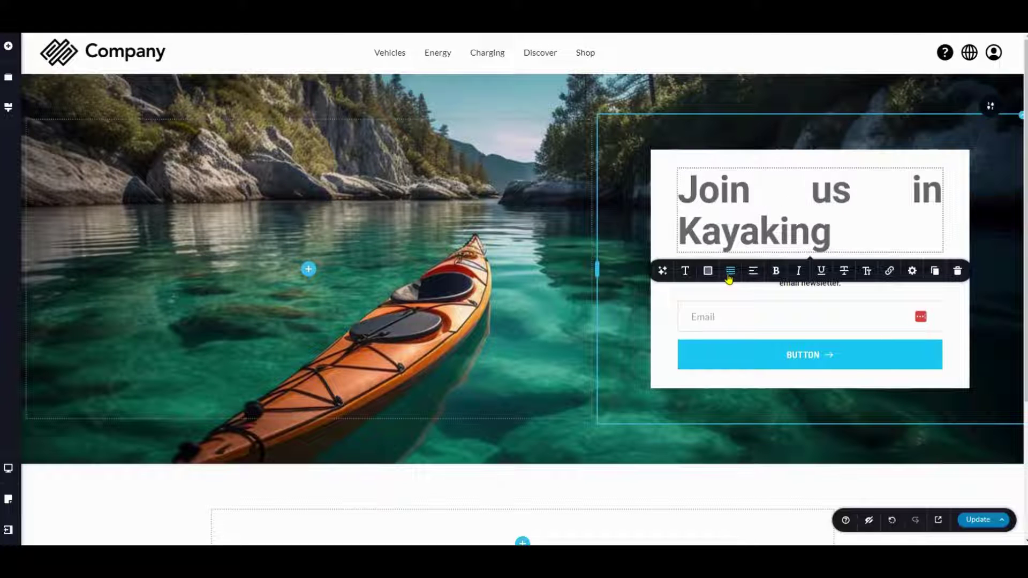
left_click(730, 271)
left_click(730, 272)
left_click(689, 273)
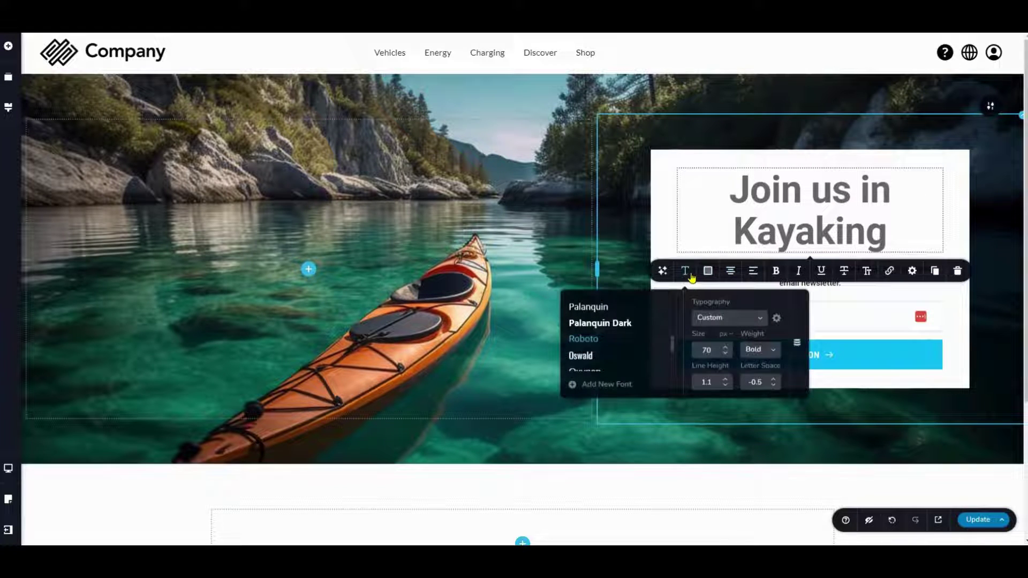
scroll(727, 353, "down", 9)
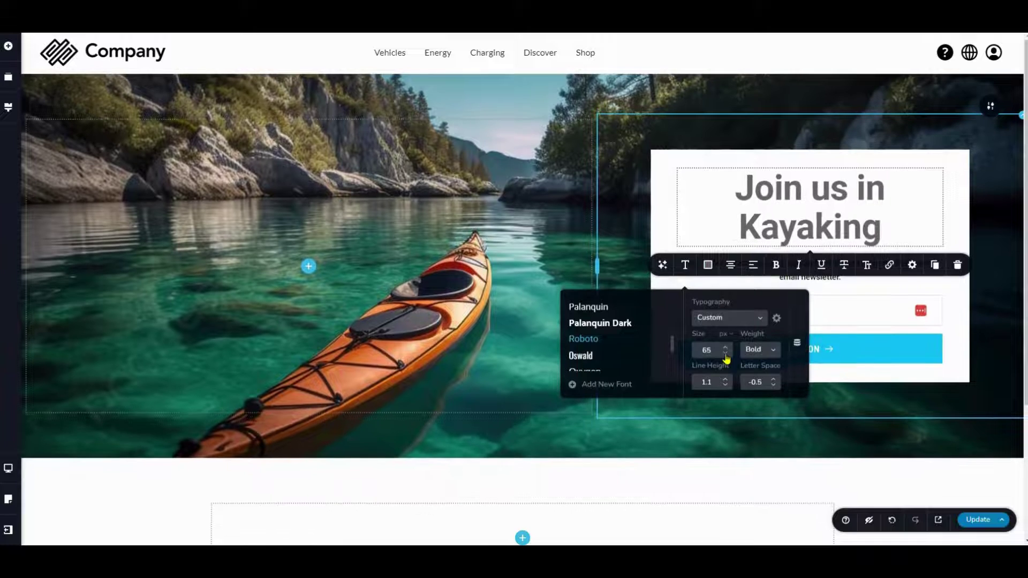
scroll(726, 358, "down", 9)
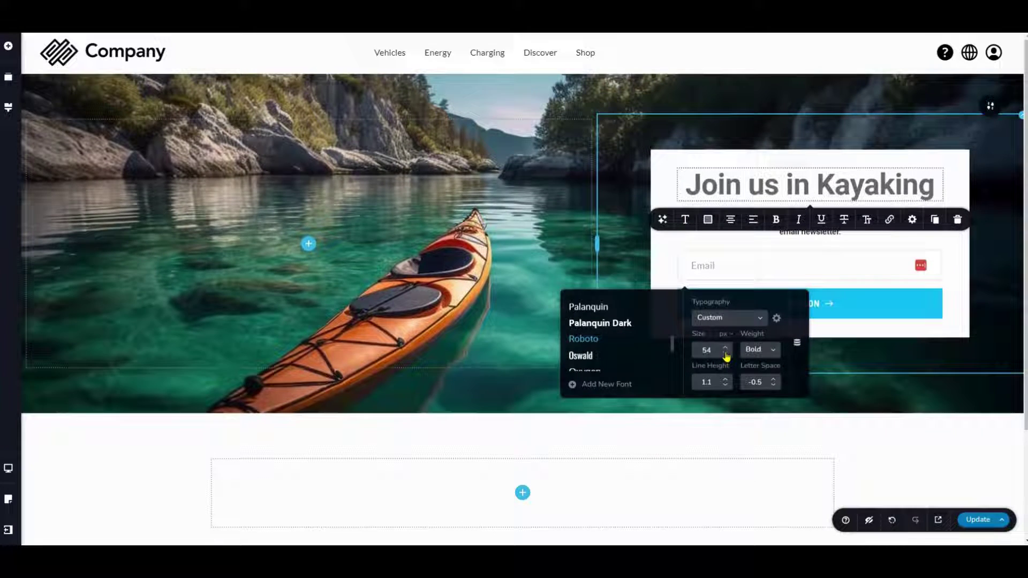
scroll(727, 357, "down", 1)
left_click(709, 218)
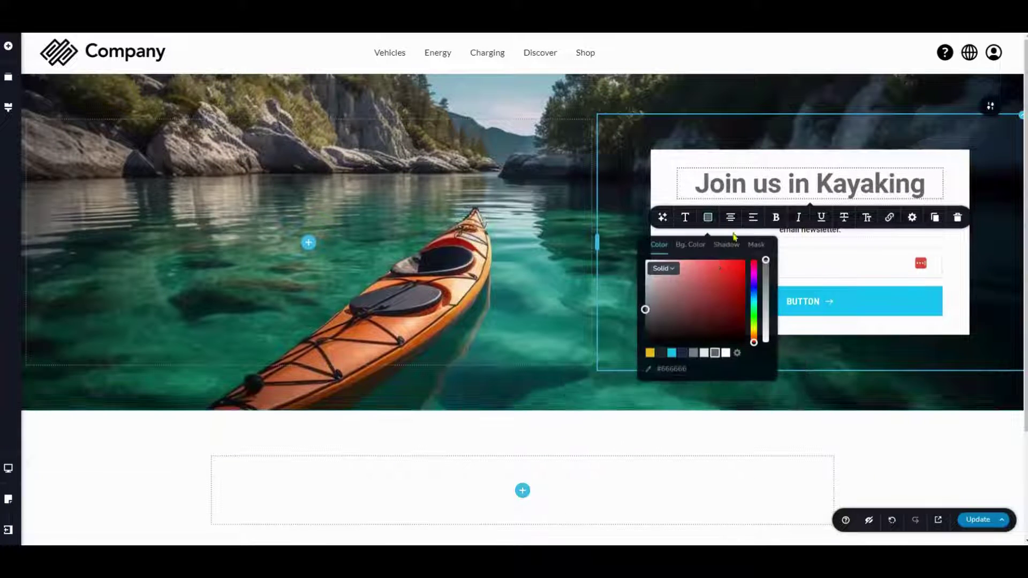
left_click_drag(650, 309, 644, 339)
left_click(960, 310)
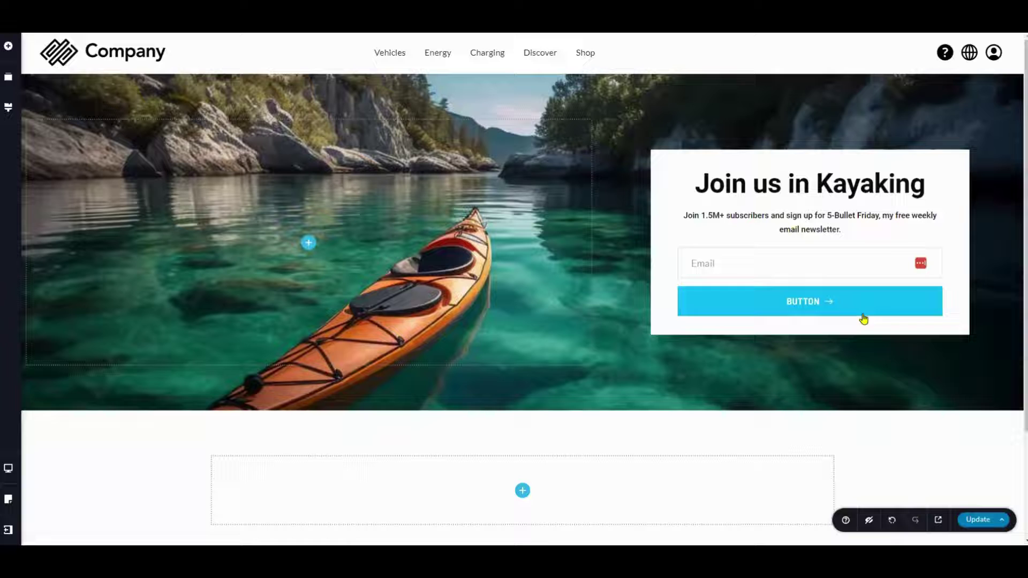
left_click(833, 310)
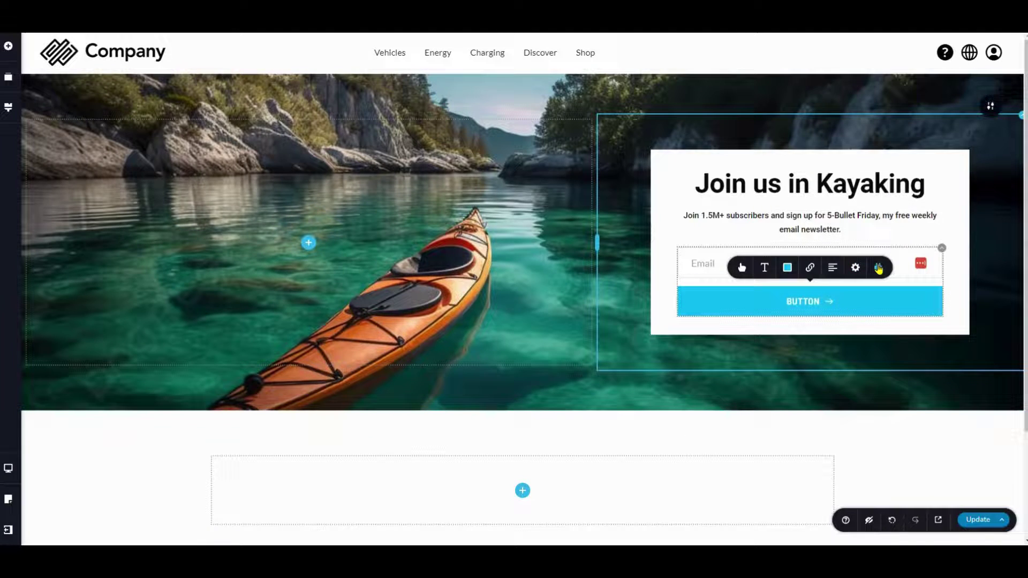
left_click(879, 268)
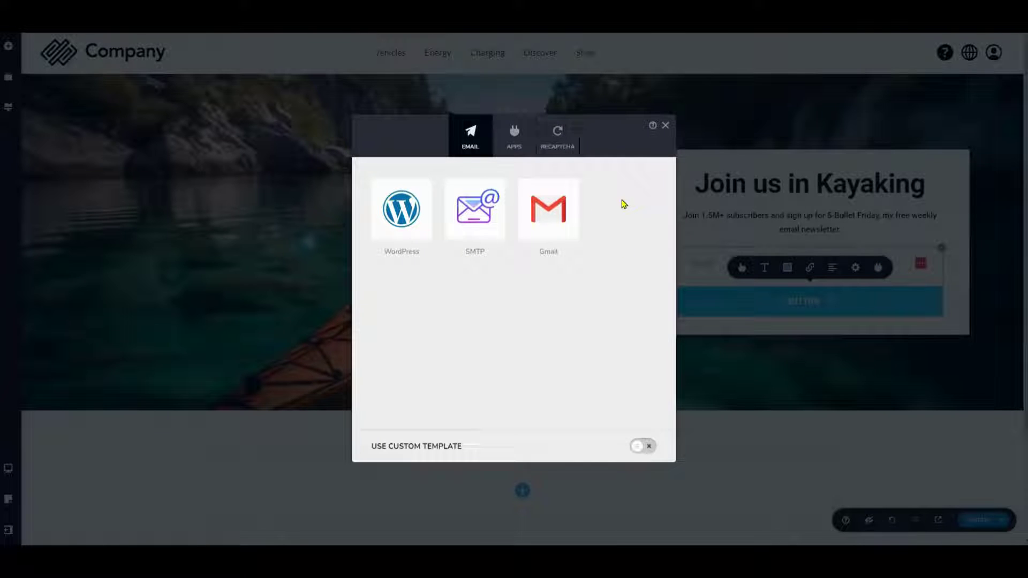
left_click(518, 143)
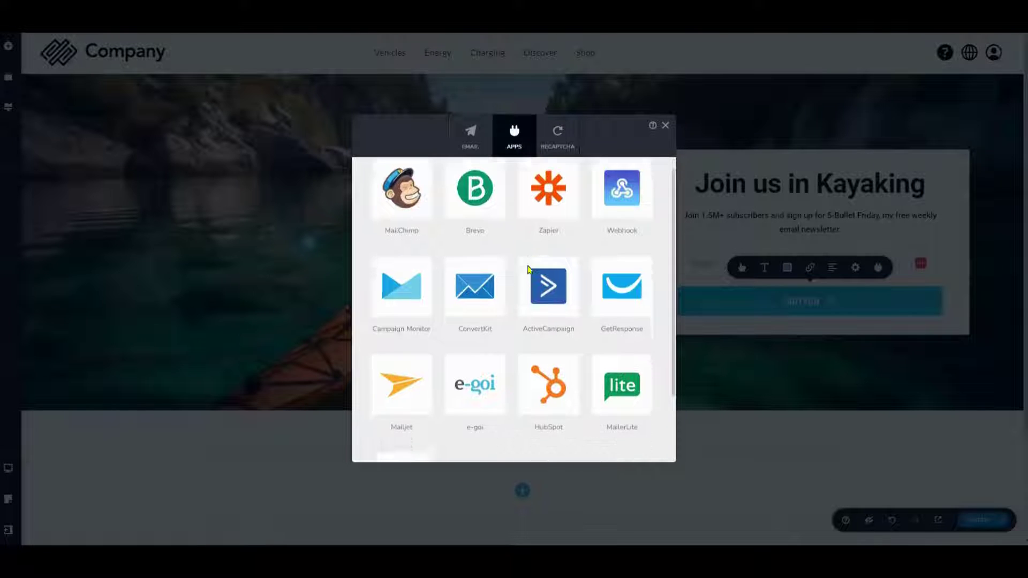
left_click(557, 141)
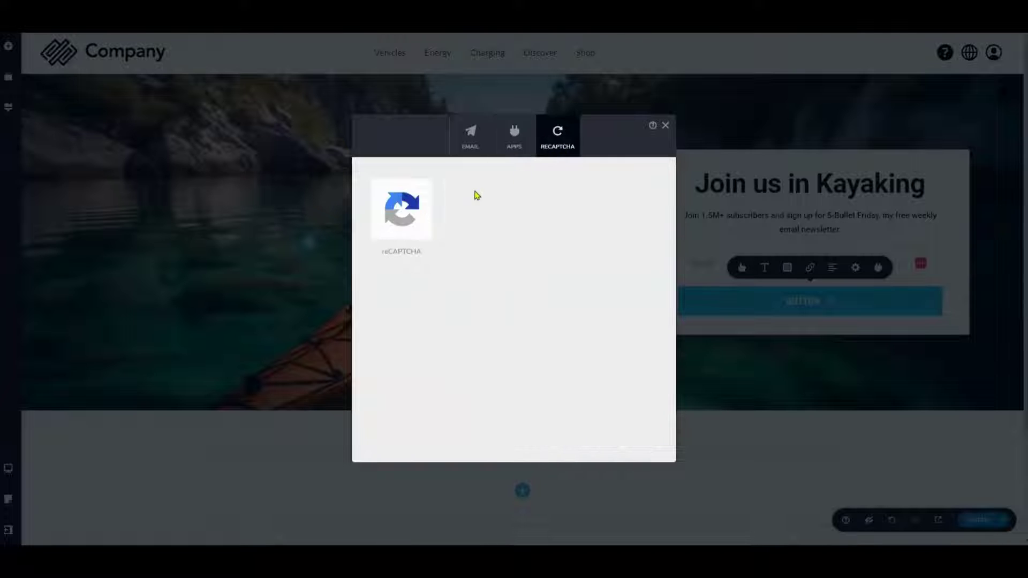
left_click(466, 143)
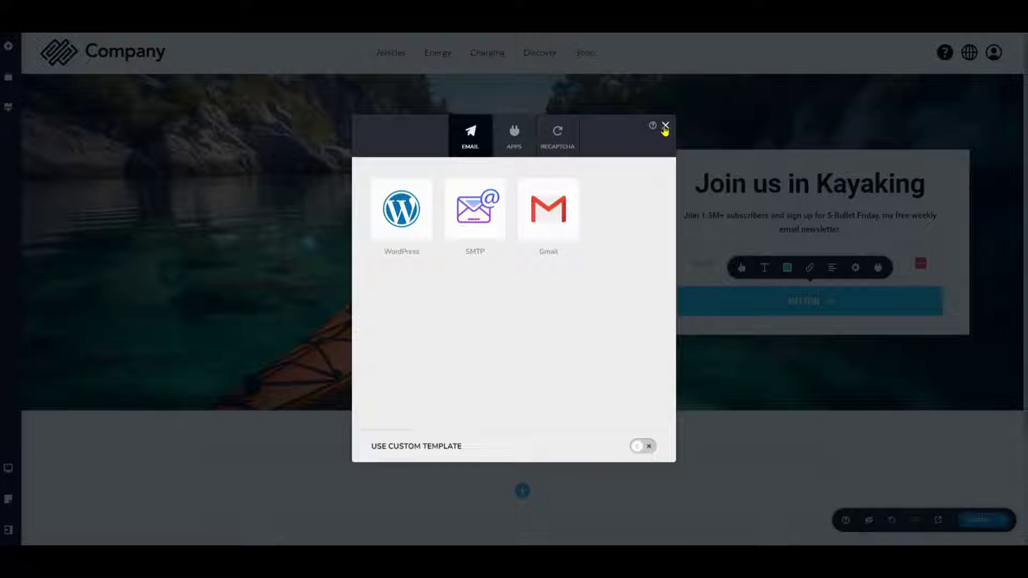
left_click(530, 142)
left_click(552, 146)
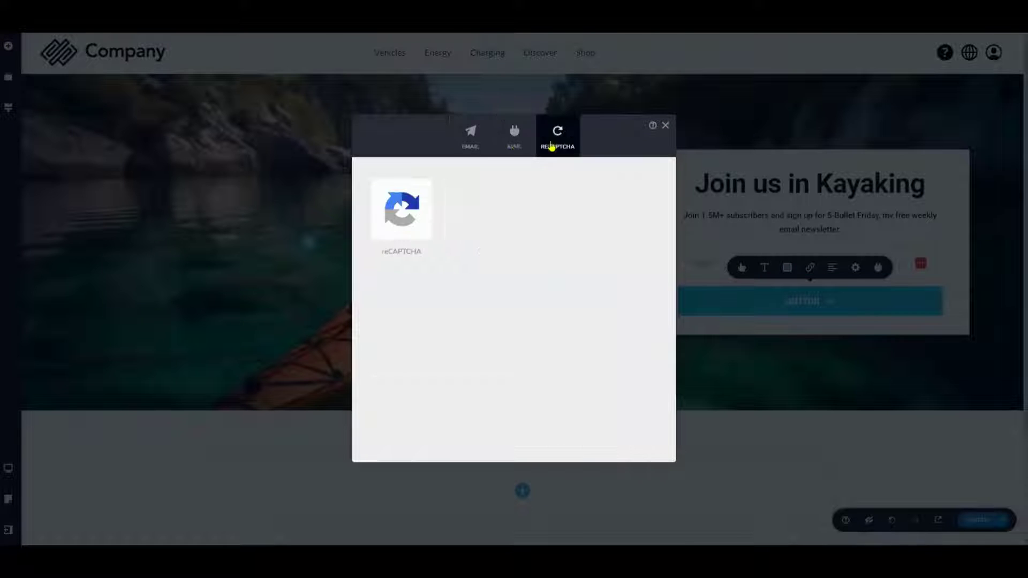
left_click(469, 147)
left_click(665, 125)
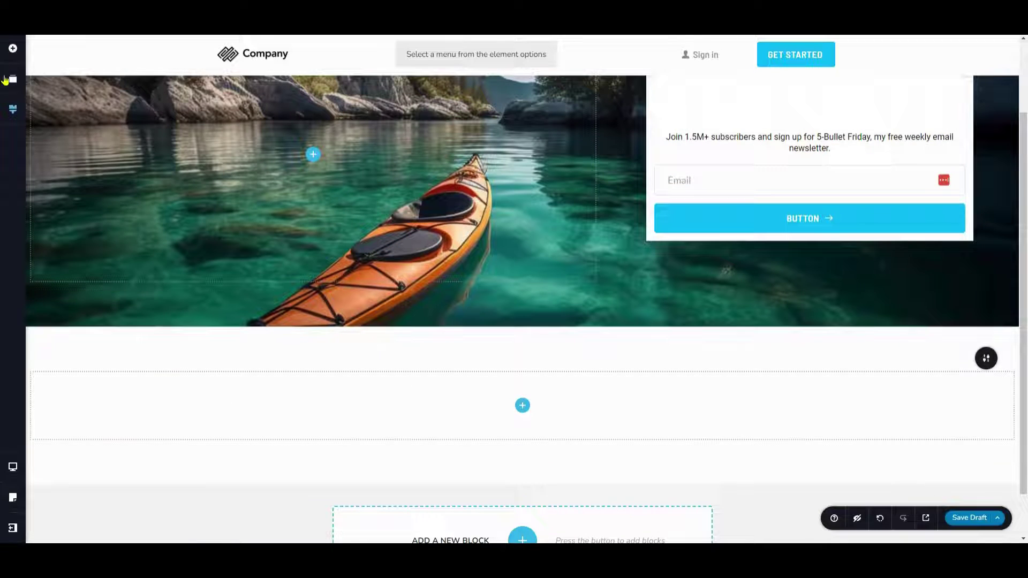
Step: Drag a Column element into the empty section below the hero to create two columns
left_click(13, 48)
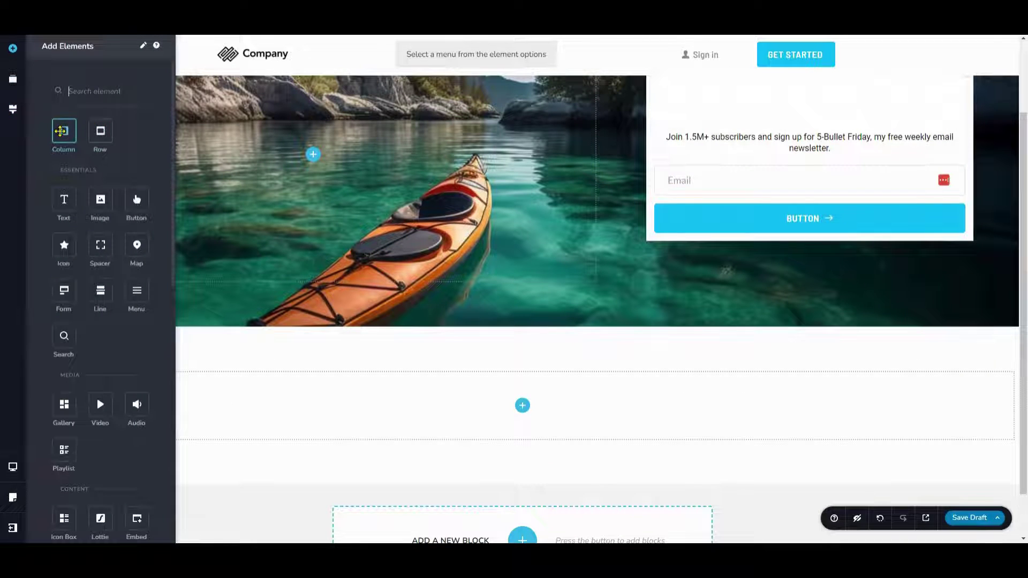
left_click_drag(60, 131, 523, 410)
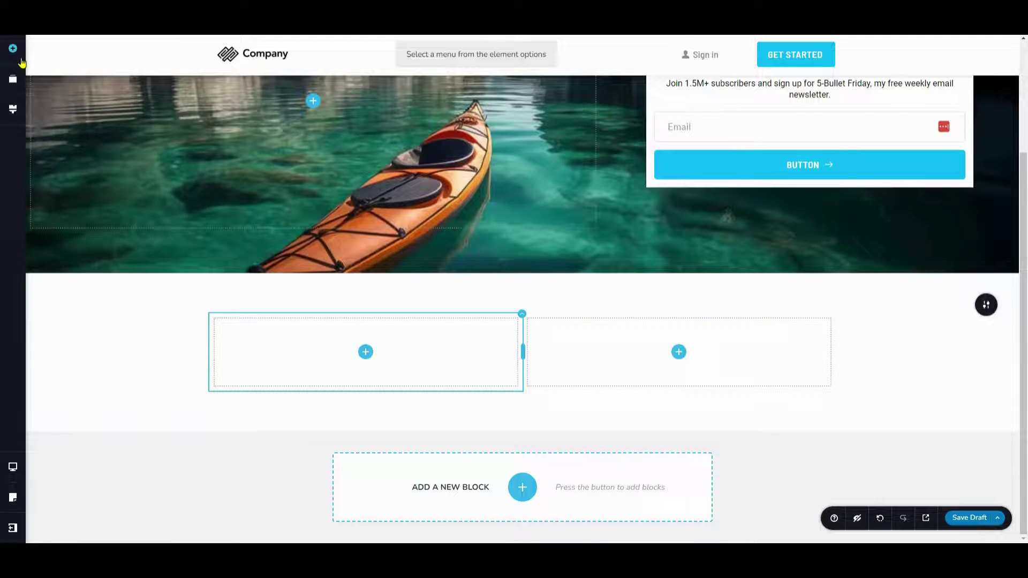
left_click(13, 50)
scroll(96, 215, "down", 5)
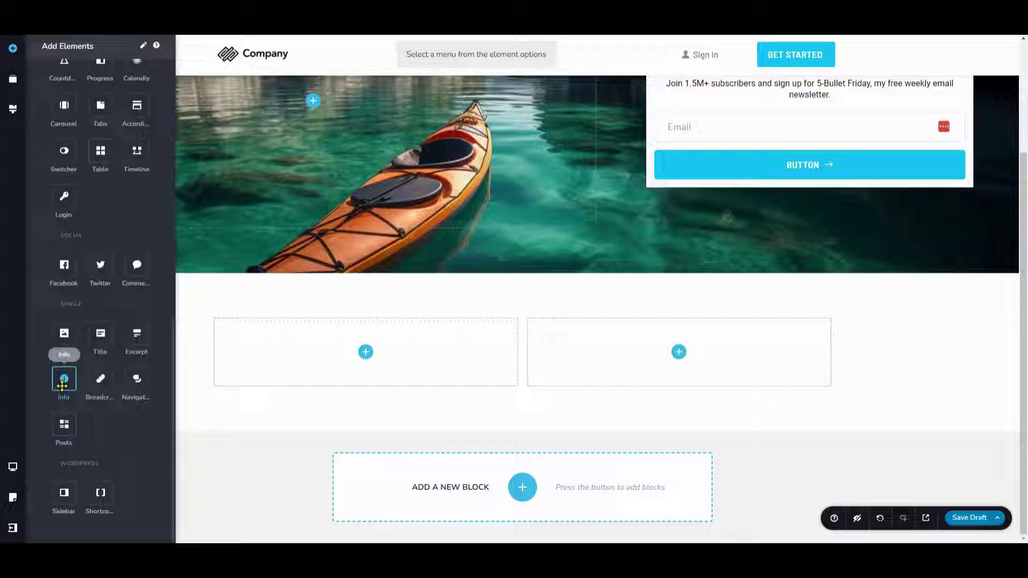
Step: Add the post Info row to the left column with two post Content placeholders beneath it
left_click_drag(62, 385, 366, 364)
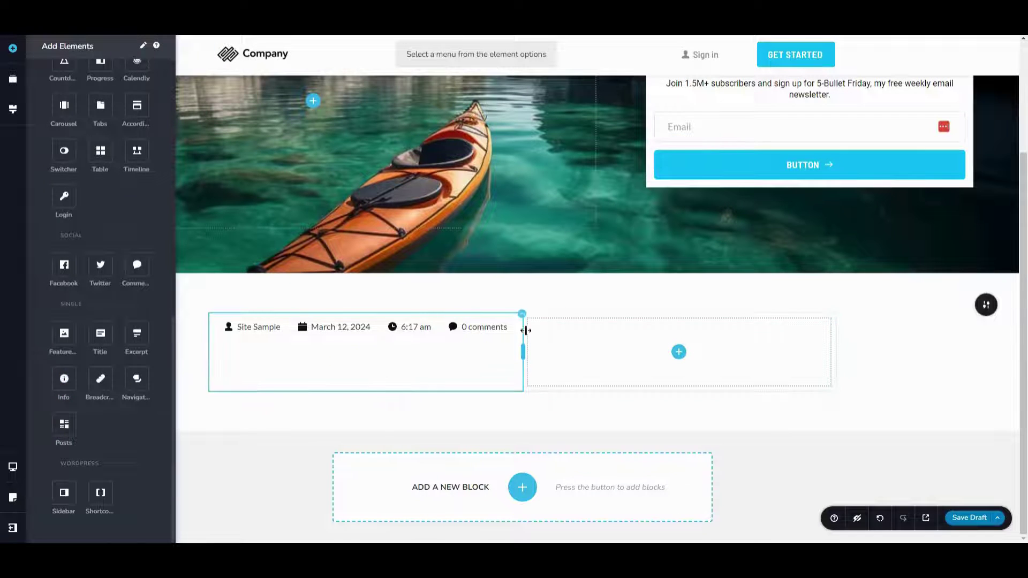
left_click(13, 49)
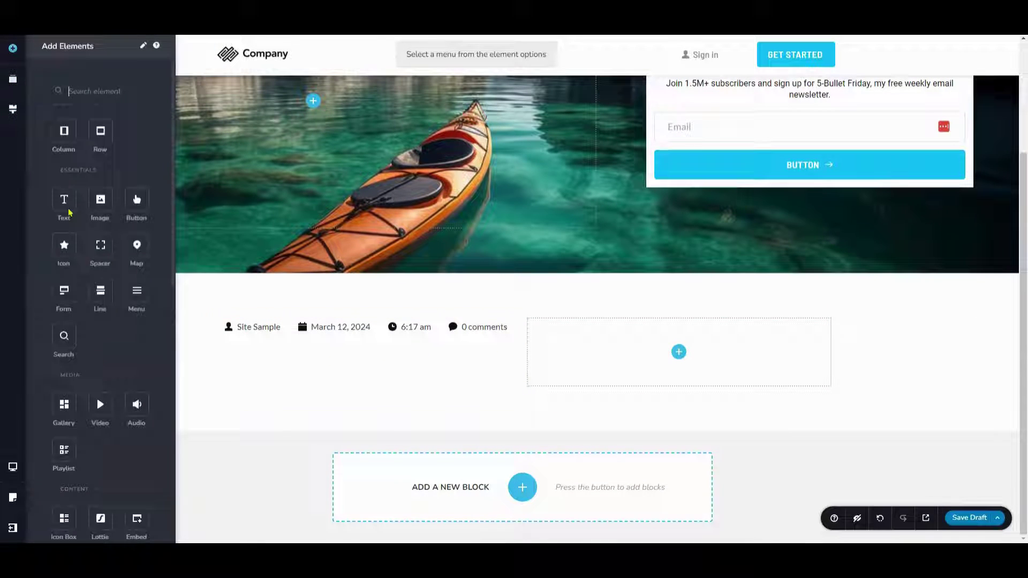
scroll(104, 378, "down", 4)
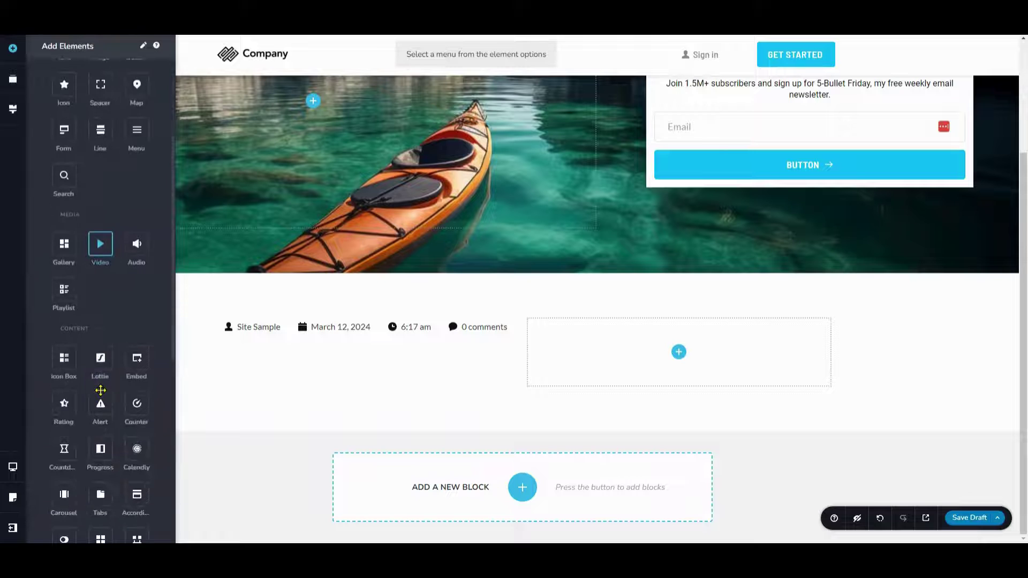
left_click_drag(69, 80, 86, 94)
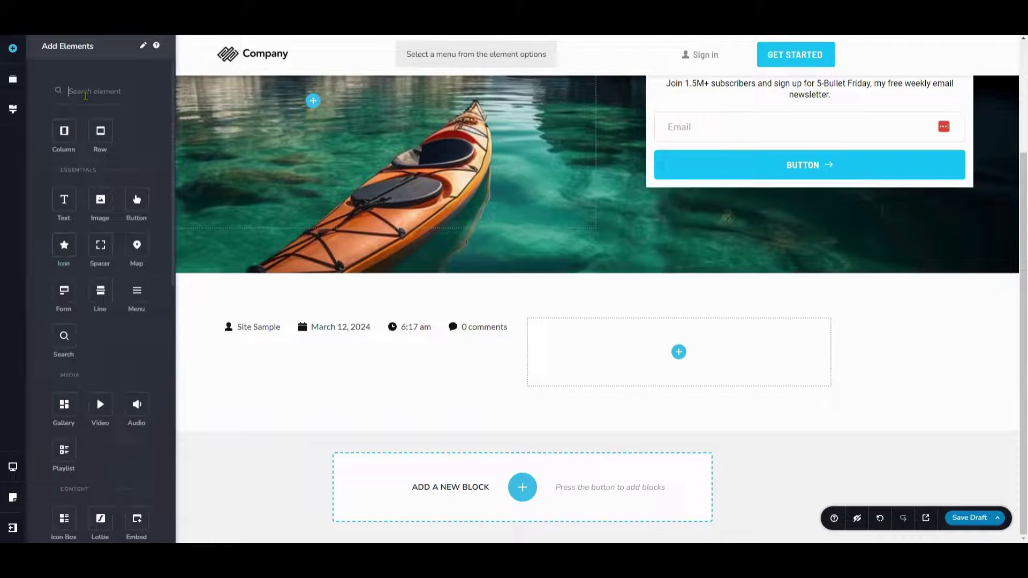
left_click_drag(64, 247, 69, 252)
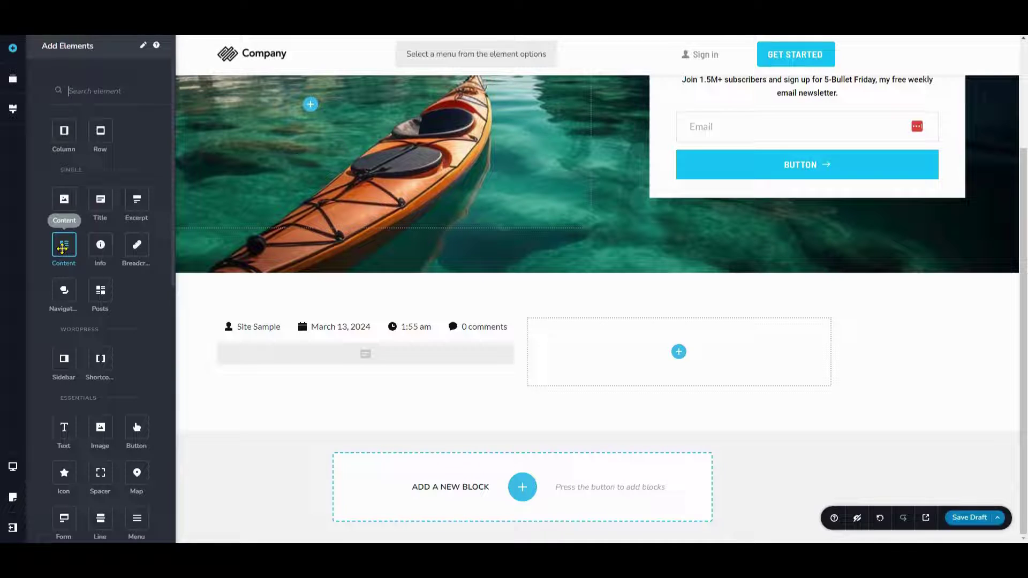
left_click_drag(62, 247, 356, 390)
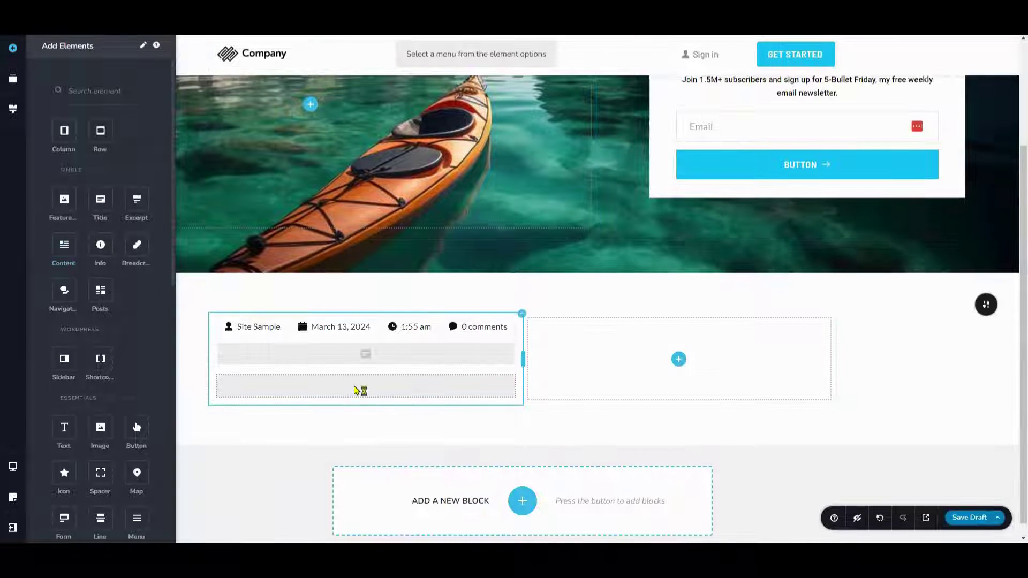
left_click(112, 90)
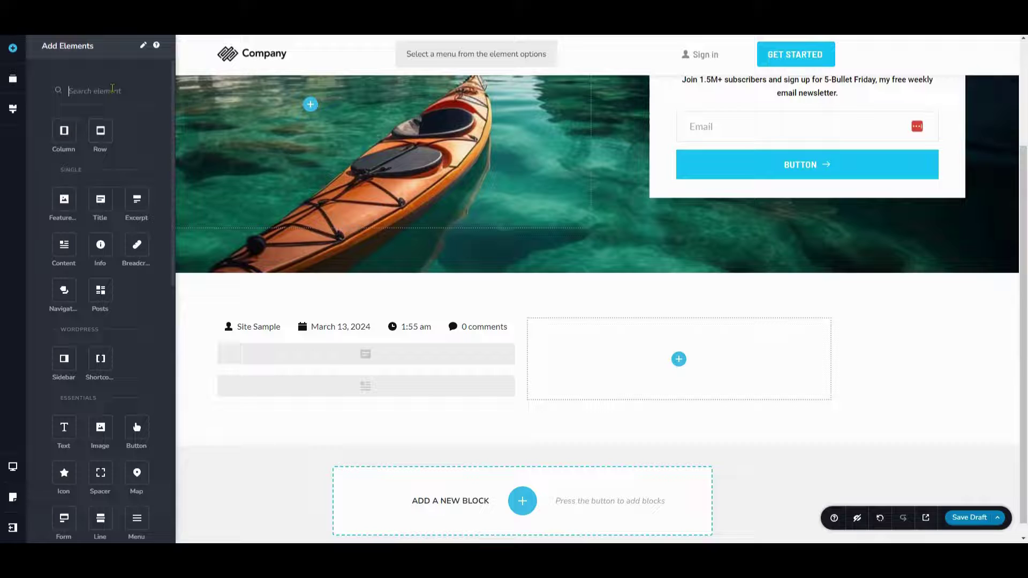
type("social")
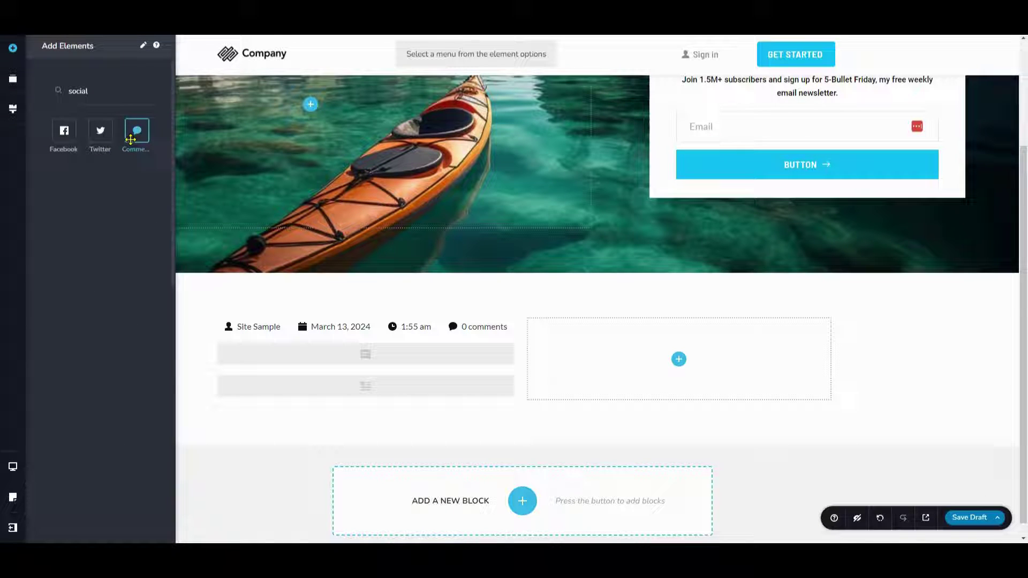
Step: Add a Comments section below the post columns and switch its provider to Disqus
left_click_drag(131, 138, 287, 417)
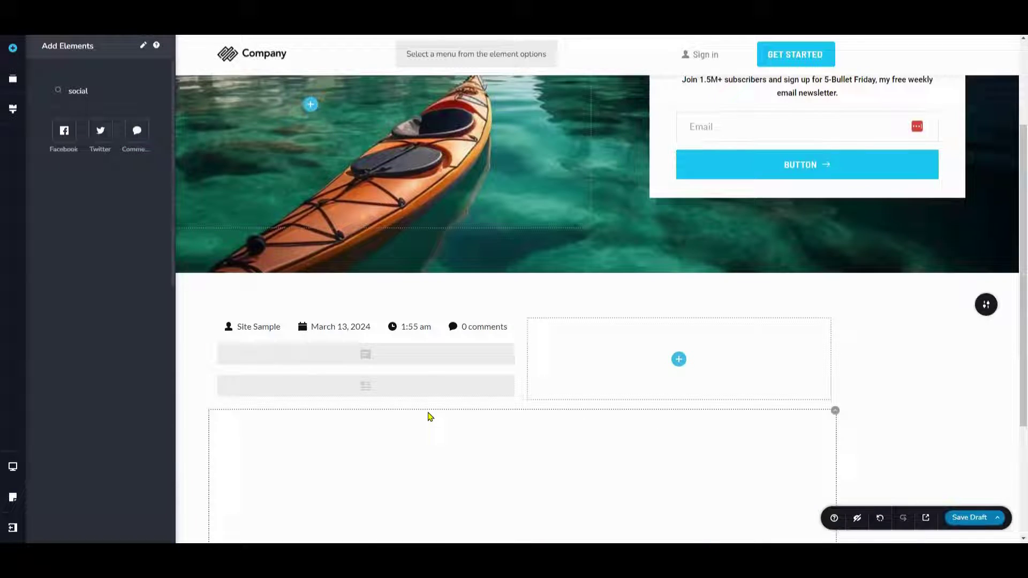
scroll(430, 417, "down", 2)
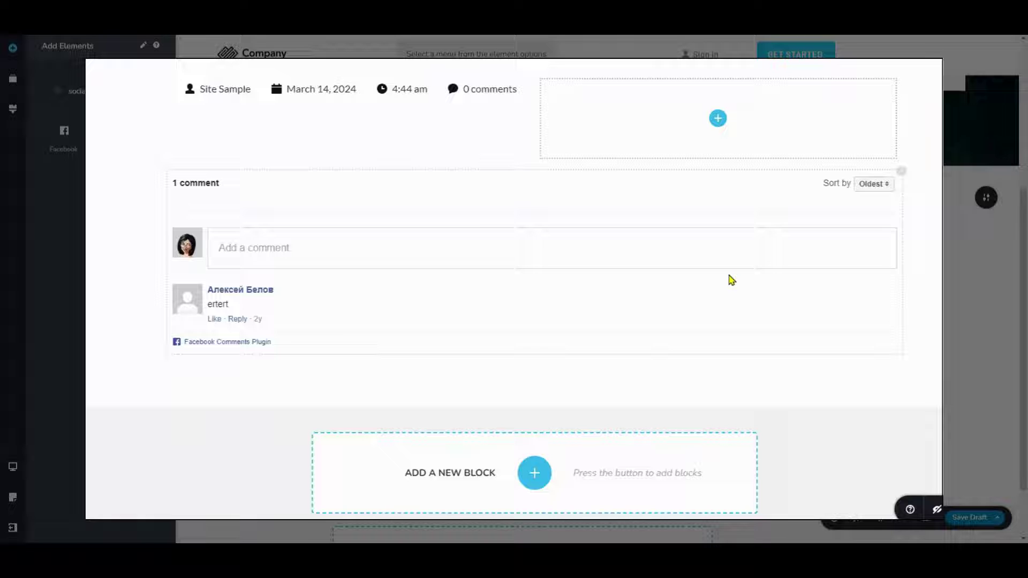
left_click(522, 229)
left_click(521, 149)
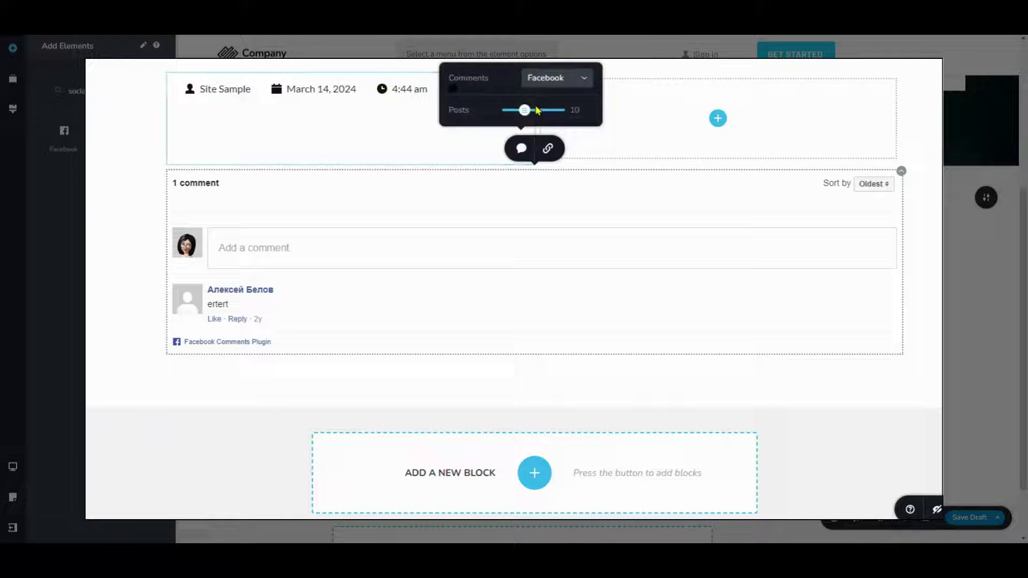
left_click(553, 88)
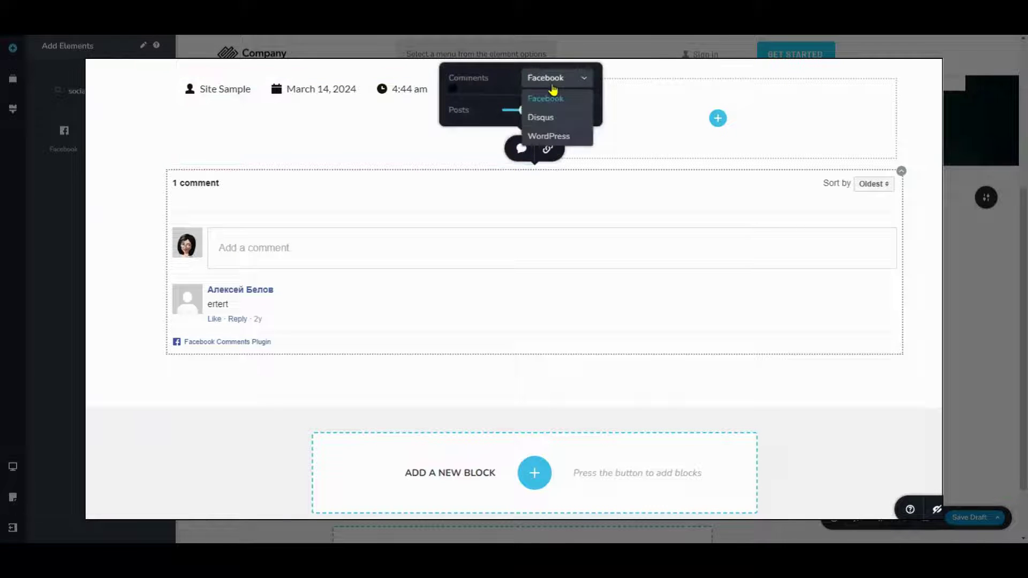
left_click(553, 116)
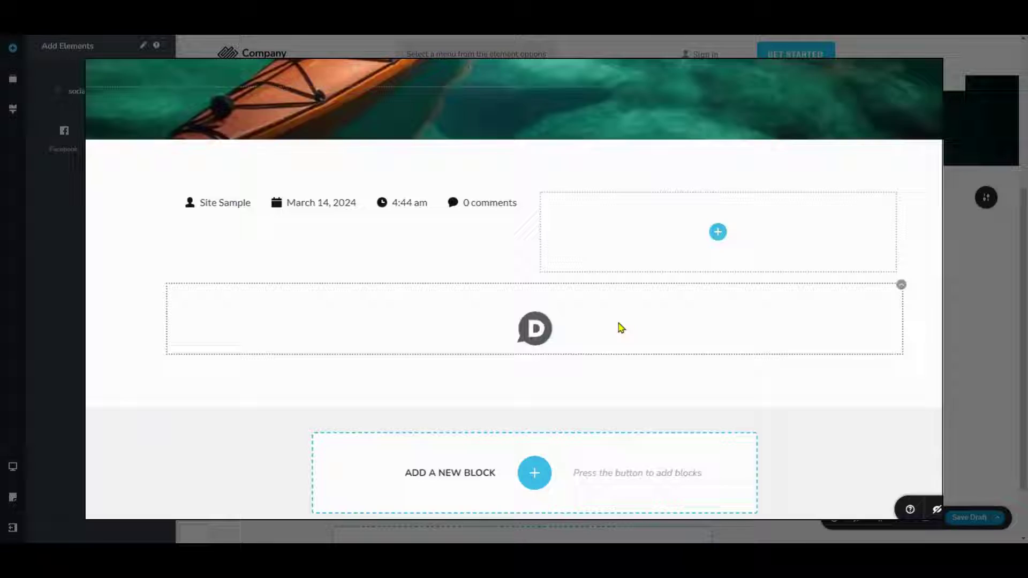
Step: Switch the comments provider to WordPress
scroll(619, 328, "down", 2)
mouse_move(535, 218)
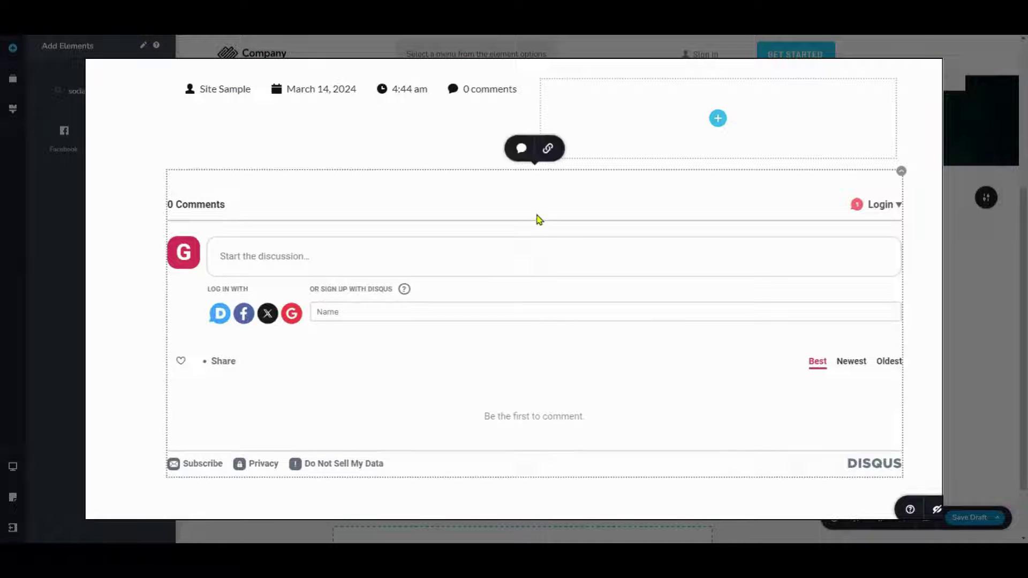
left_click(521, 148)
left_click(559, 79)
left_click(550, 134)
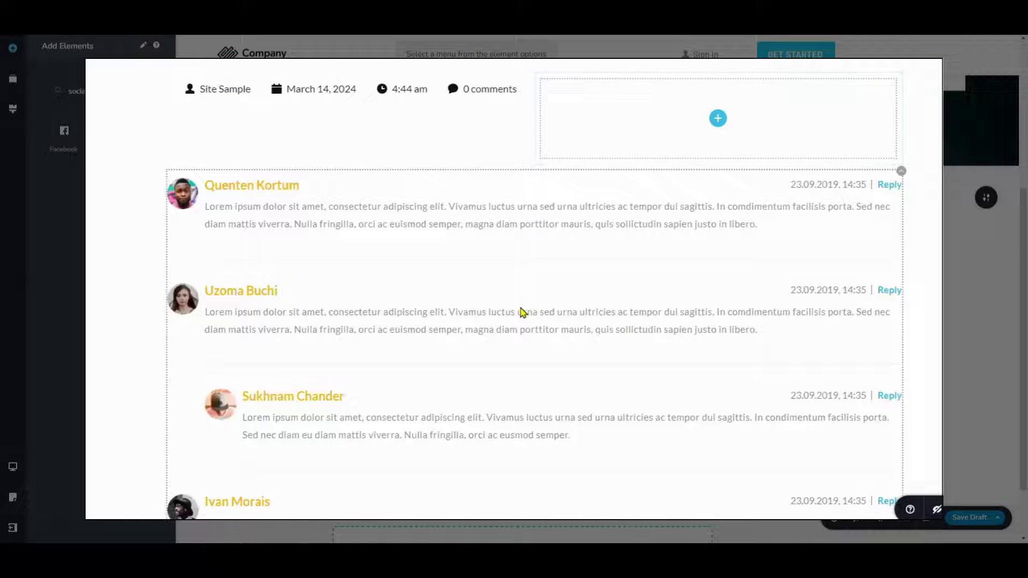
Step: Switch the comments provider back to Facebook
scroll(494, 317, "down", 7)
scroll(580, 295, "up", 5)
scroll(563, 279, "up", 1)
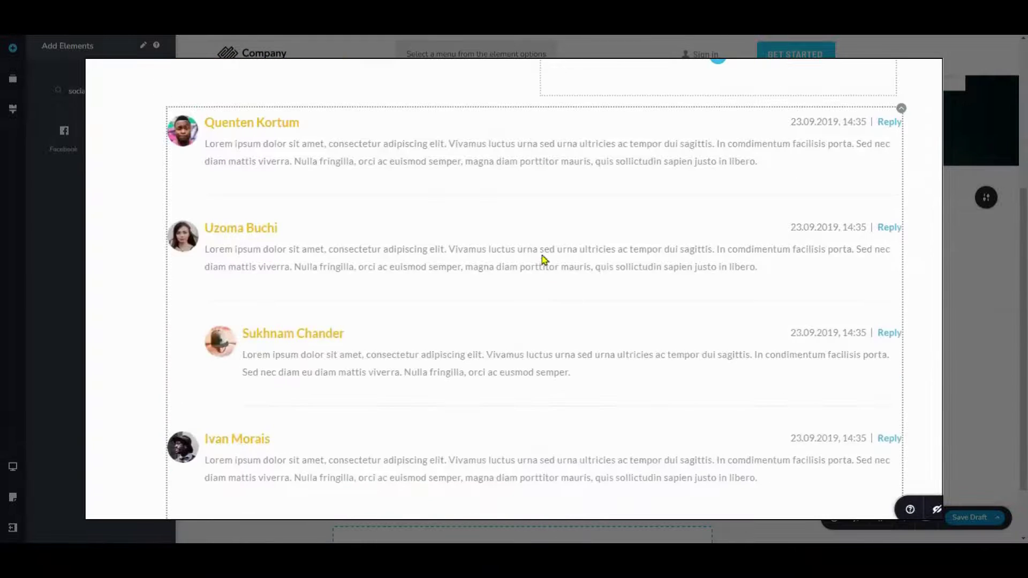
scroll(406, 211, "down", 2)
double_click(460, 211)
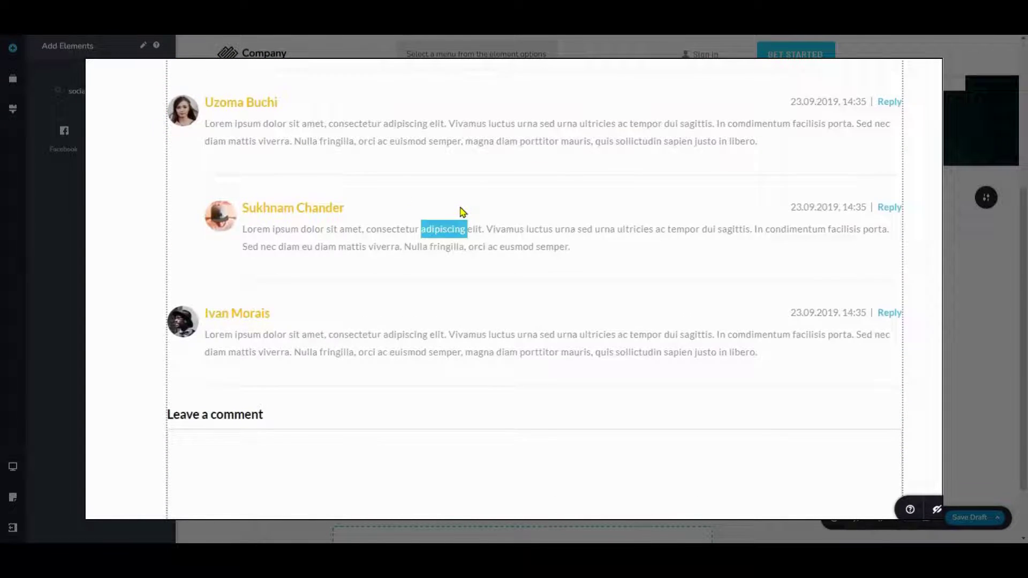
scroll(462, 209, "up", 4)
left_click(632, 278)
left_click(586, 330)
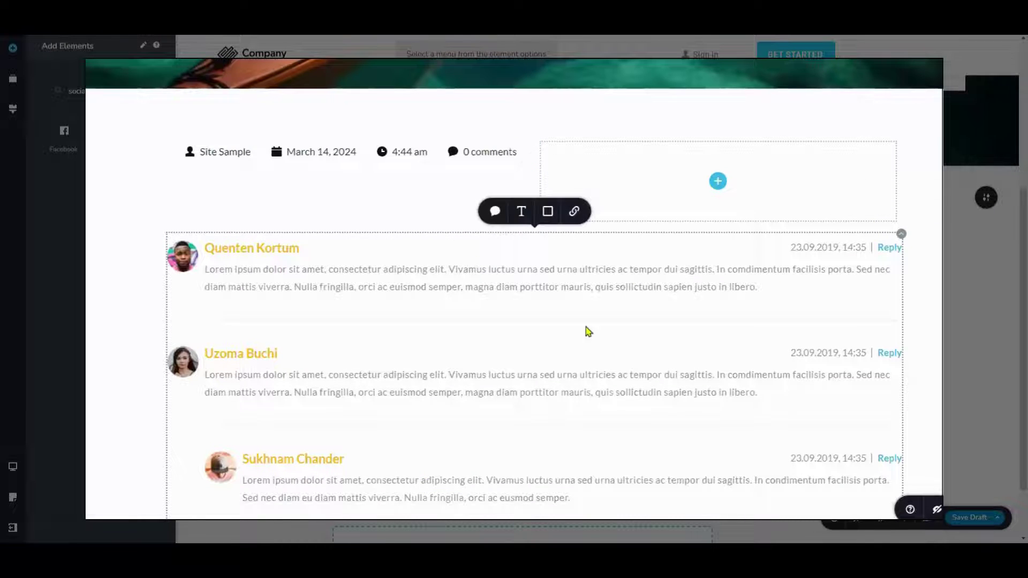
left_click(495, 211)
left_click(522, 76)
left_click(517, 131)
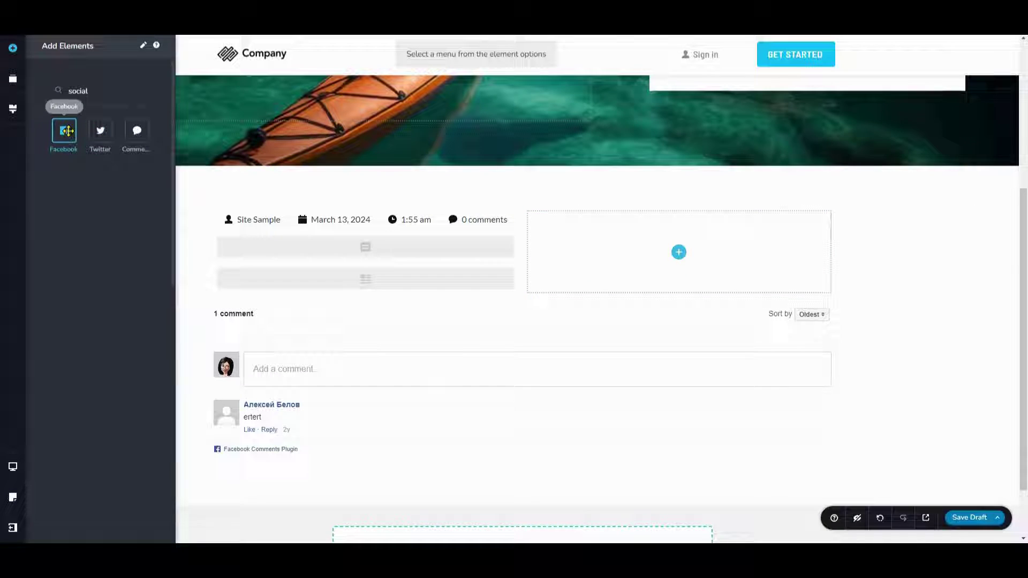
Step: Insert Facebook Like and Share buttons between the two post placeholders, aligned left
left_click_drag(66, 131, 246, 270)
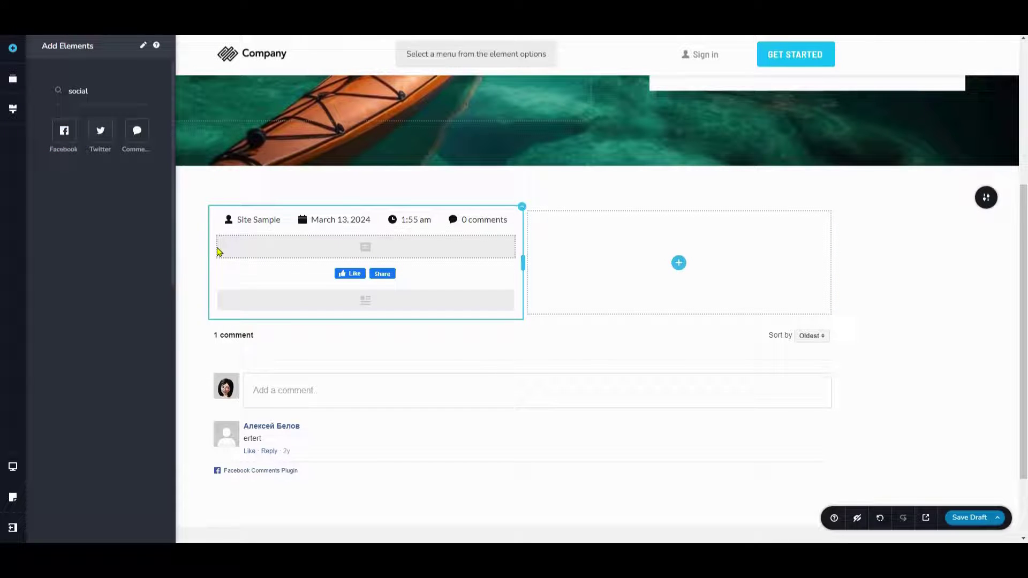
left_click(339, 278)
left_click(366, 250)
left_click(365, 249)
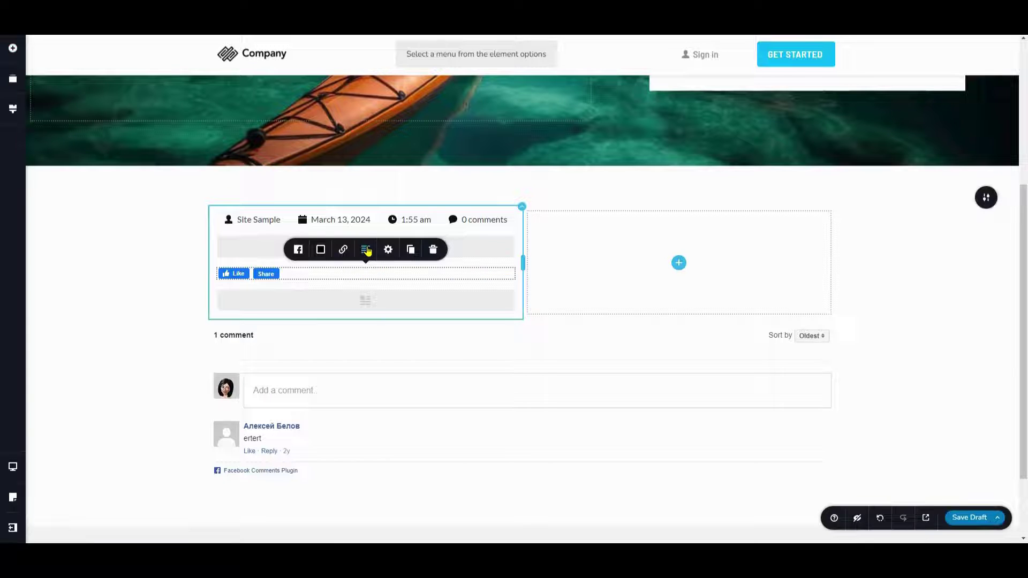
scroll(162, 186, "down", 1)
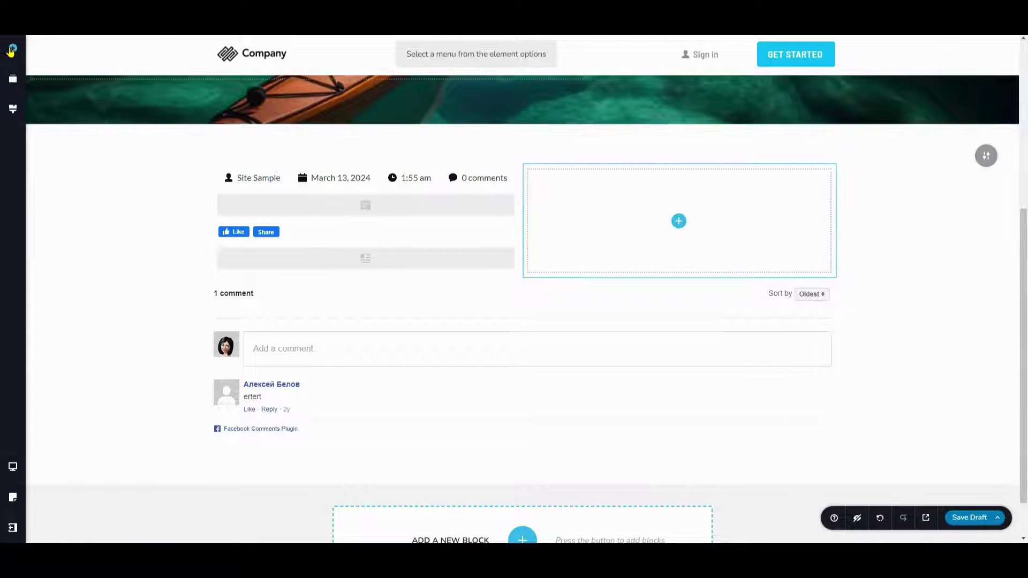
left_click(13, 47)
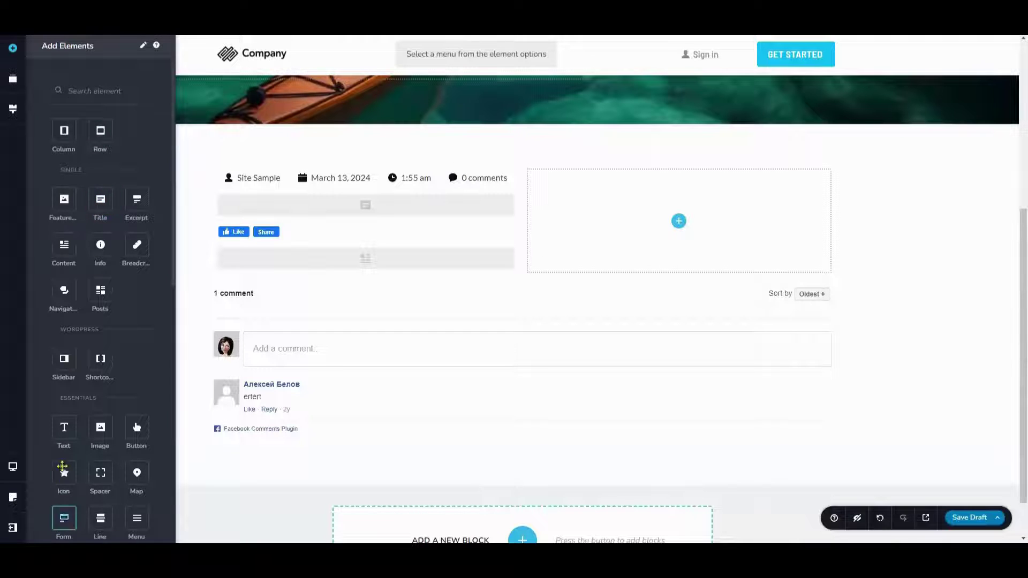
Step: Add a Click to Subscribe heading to the right column with a button beneath it
left_click_drag(62, 431, 678, 236)
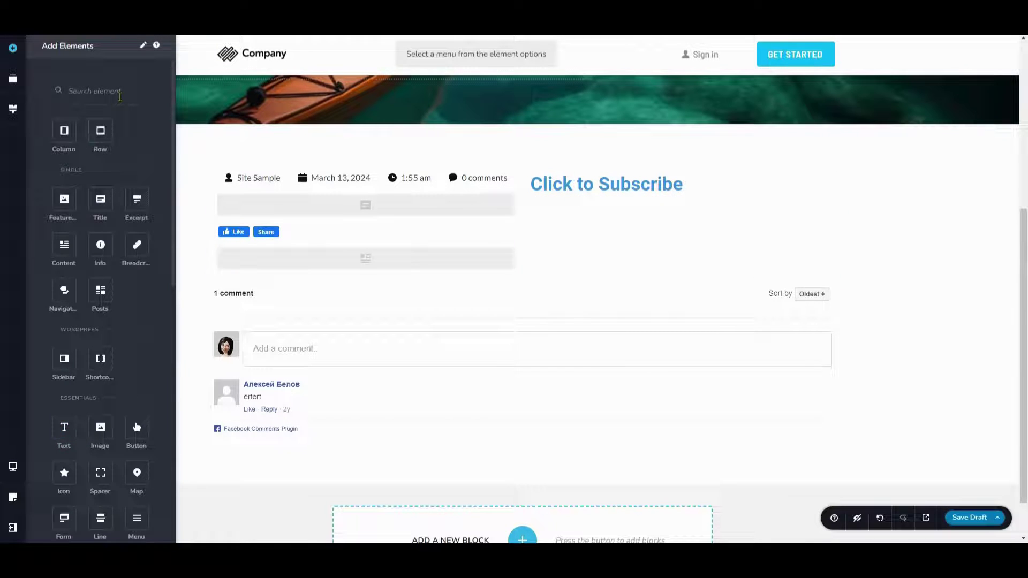
left_click(120, 96)
type("button")
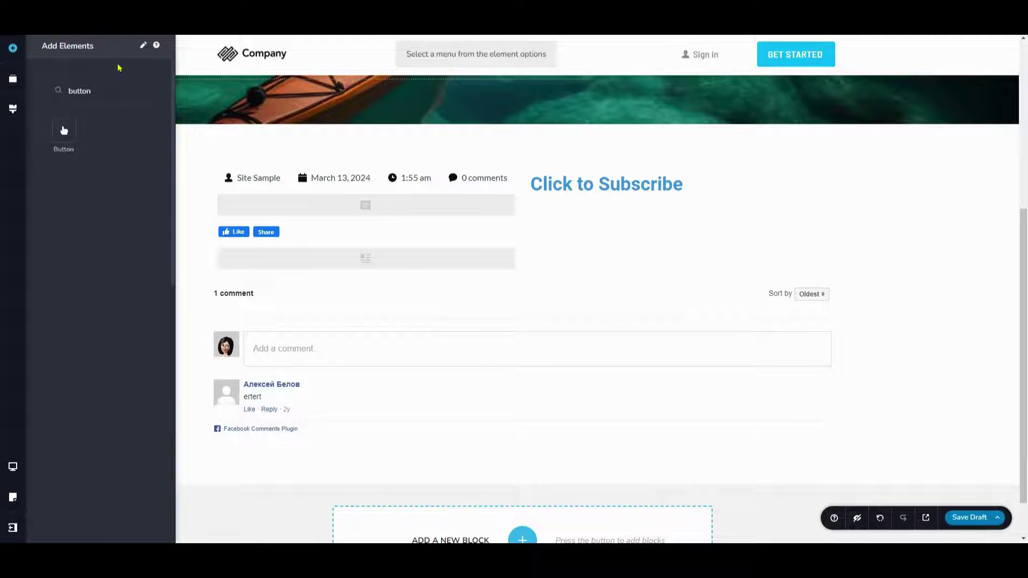
left_click_drag(274, 163, 573, 212)
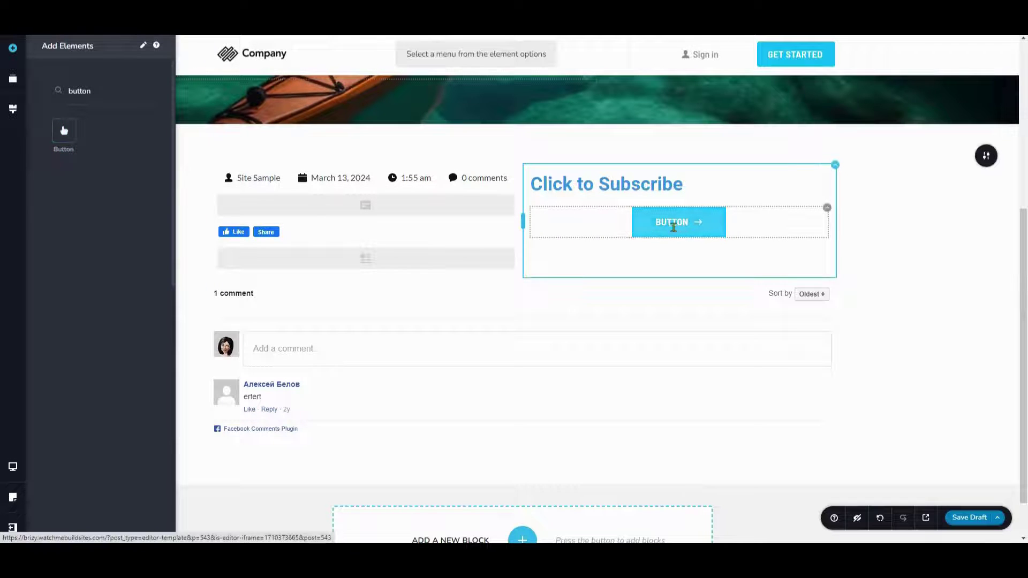
Step: Give the button a near-black background, 80% opacity border and dark teal hover border
left_click(823, 214)
left_click(804, 235)
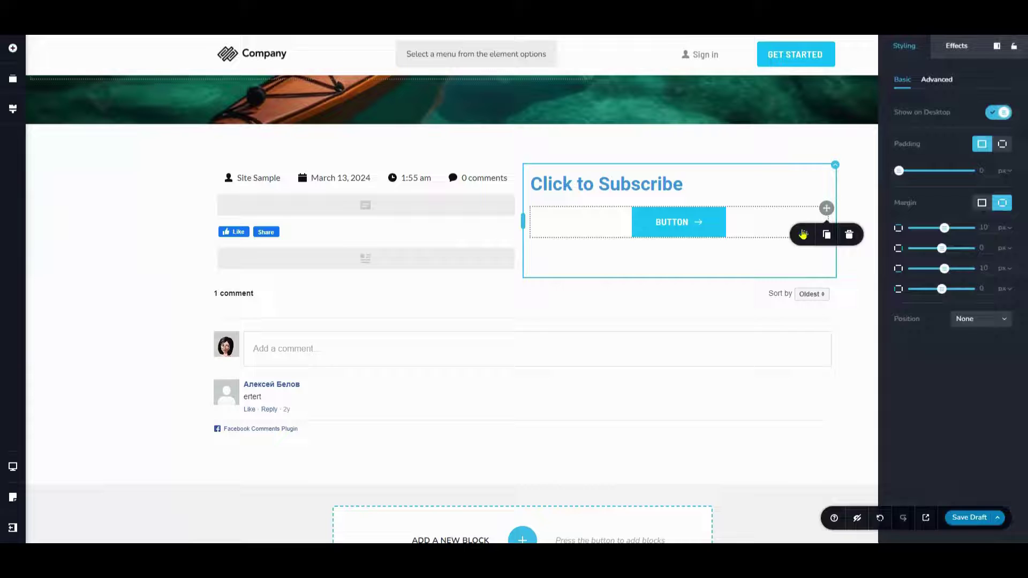
left_click(672, 232)
left_click(646, 256)
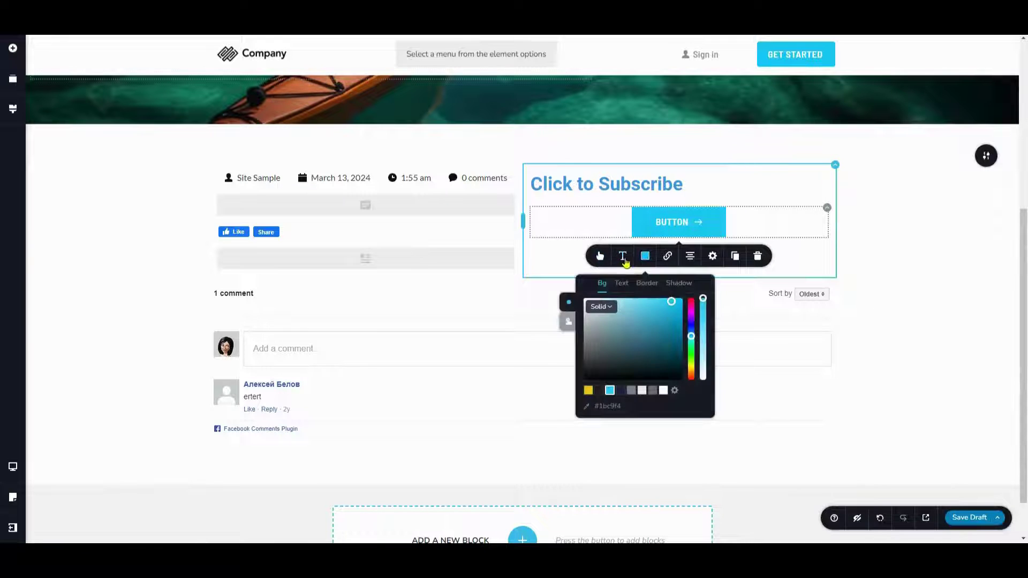
left_click_drag(690, 336, 584, 379)
left_click_drag(703, 298, 584, 380)
left_click(647, 283)
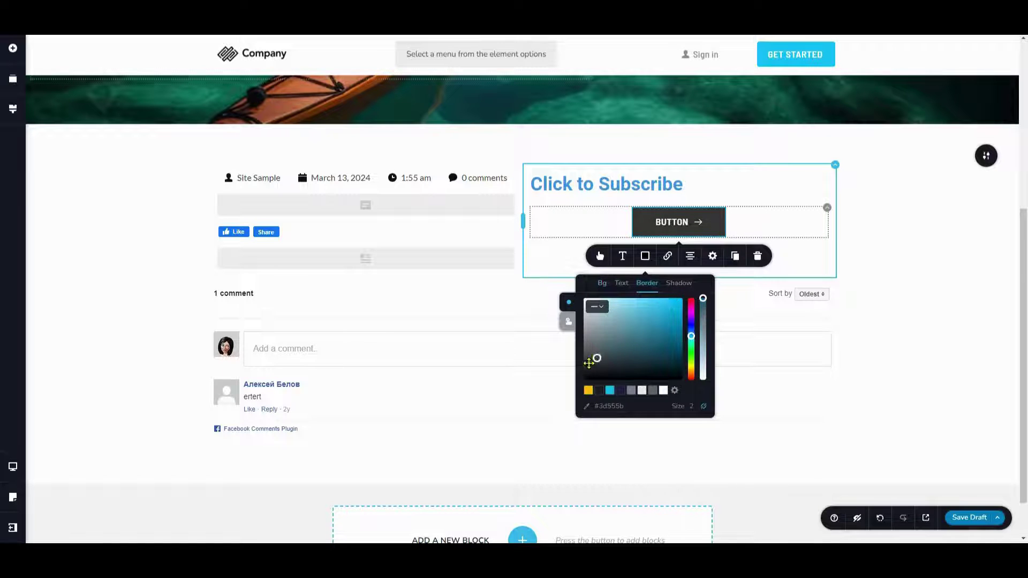
left_click_drag(702, 298, 701, 315)
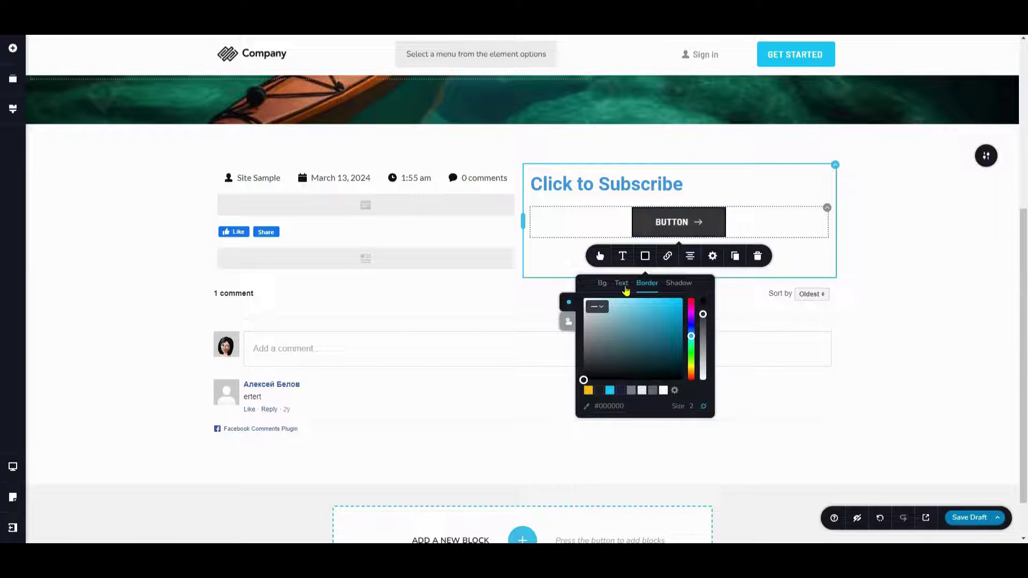
left_click(569, 321)
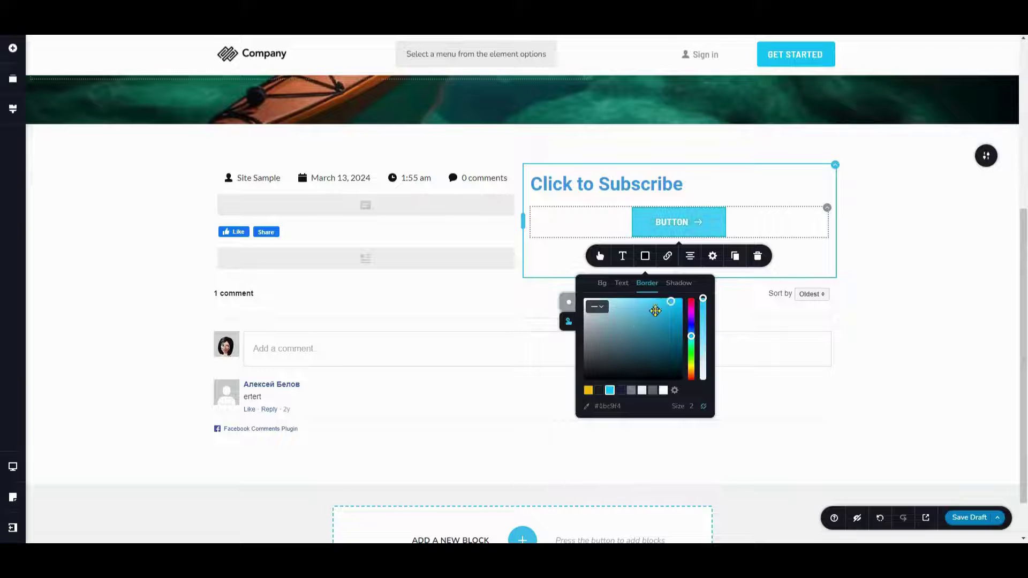
left_click(598, 390)
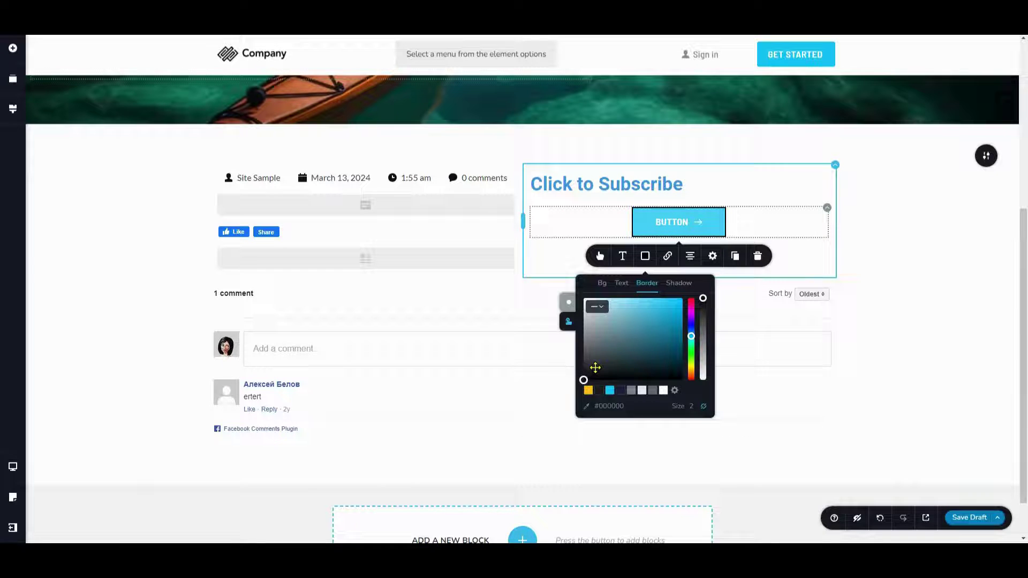
left_click_drag(584, 379, 584, 340)
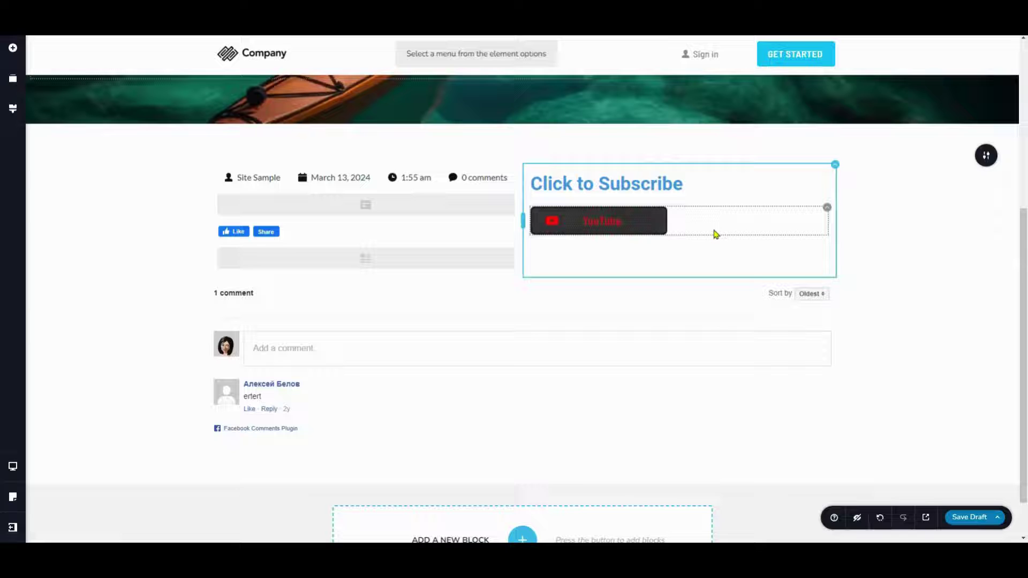
Step: Adjust the YouTube button's text and hover colours for a red label
left_click(652, 236)
left_click(565, 254)
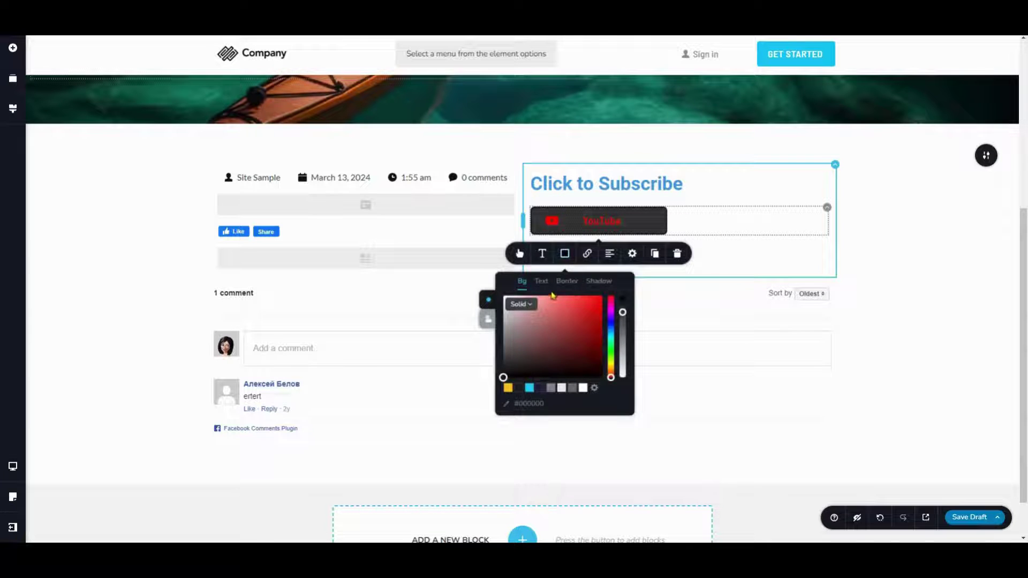
left_click(536, 404)
left_click(488, 319)
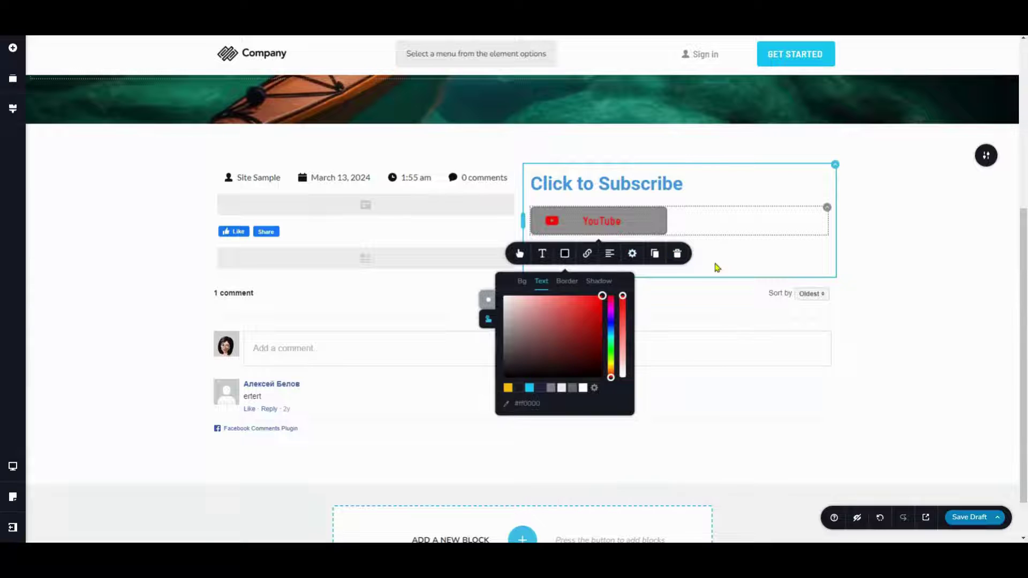
left_click(697, 270)
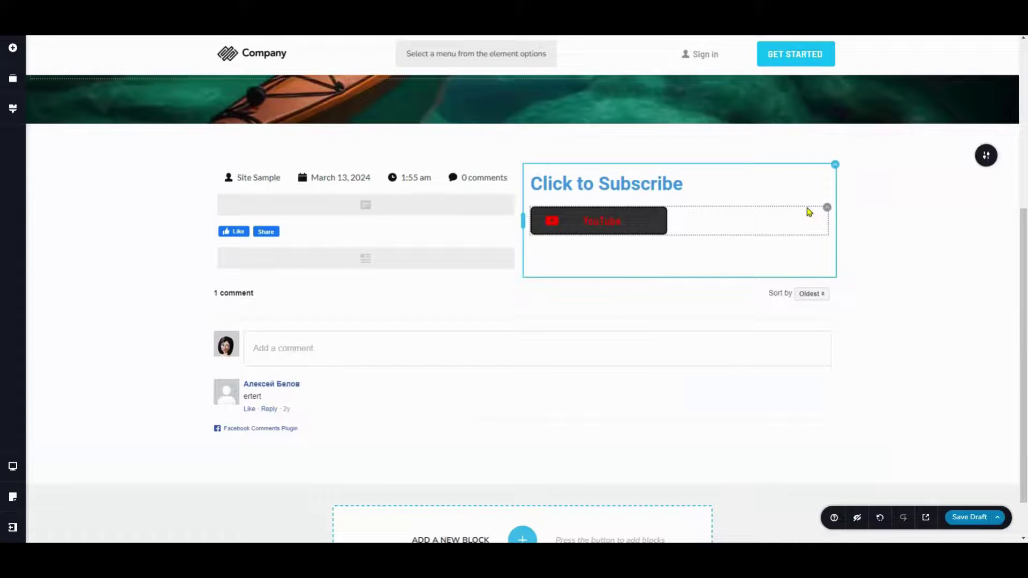
Step: Duplicate the YouTube button twice to create the Spotify and Linkedin buttons
left_click(827, 209)
left_click(827, 209)
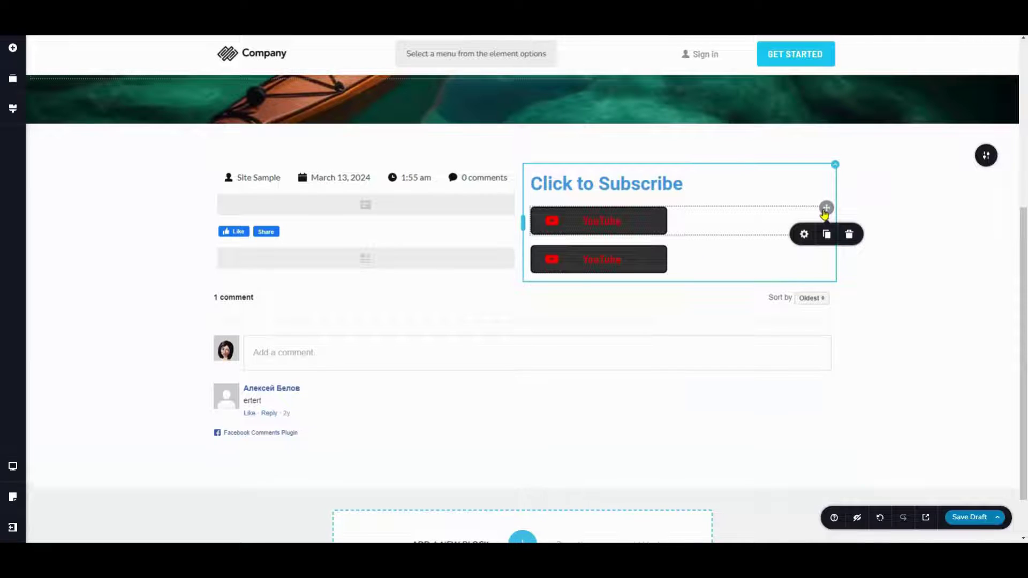
left_click(827, 208)
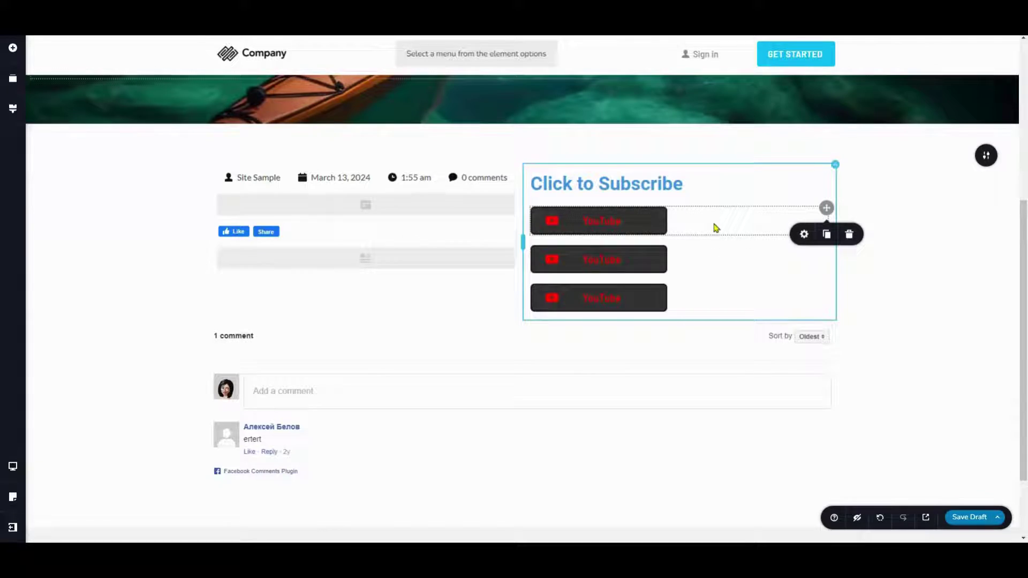
scroll(712, 230, "up", 1)
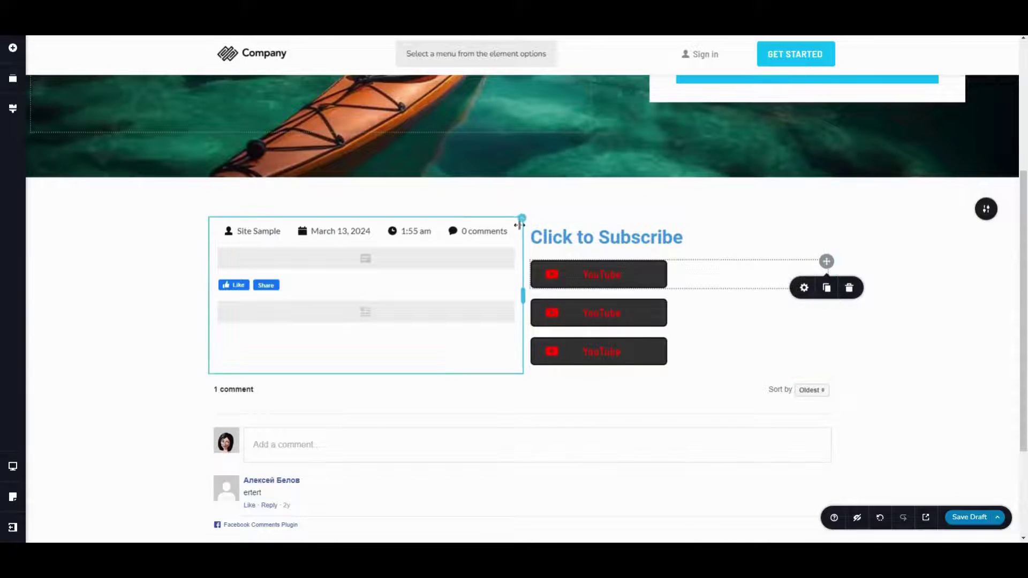
Step: Add a row of Facebook, Instagram and Twitter icons at size 34 below the buttons
left_click(521, 218)
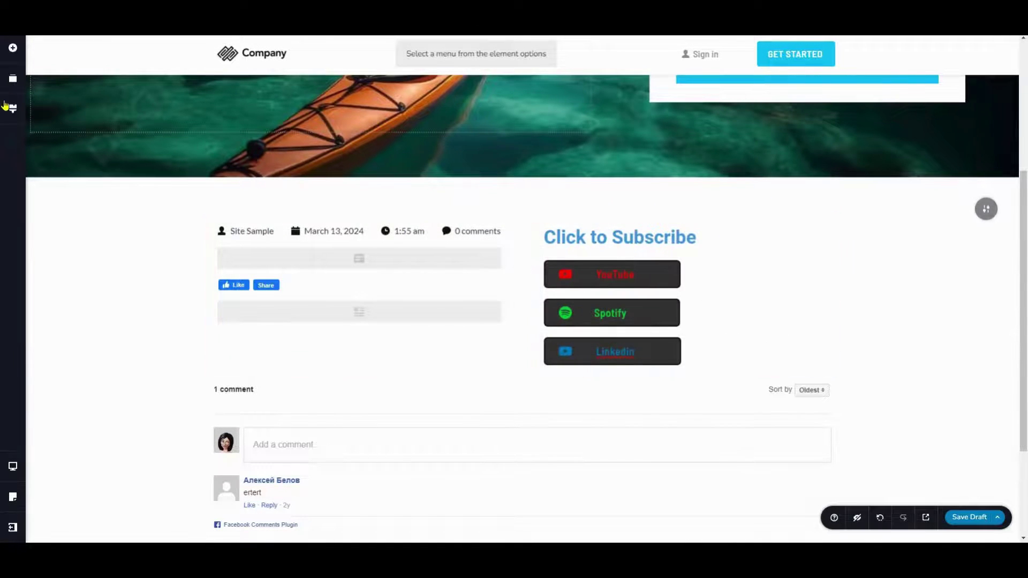
left_click(13, 48)
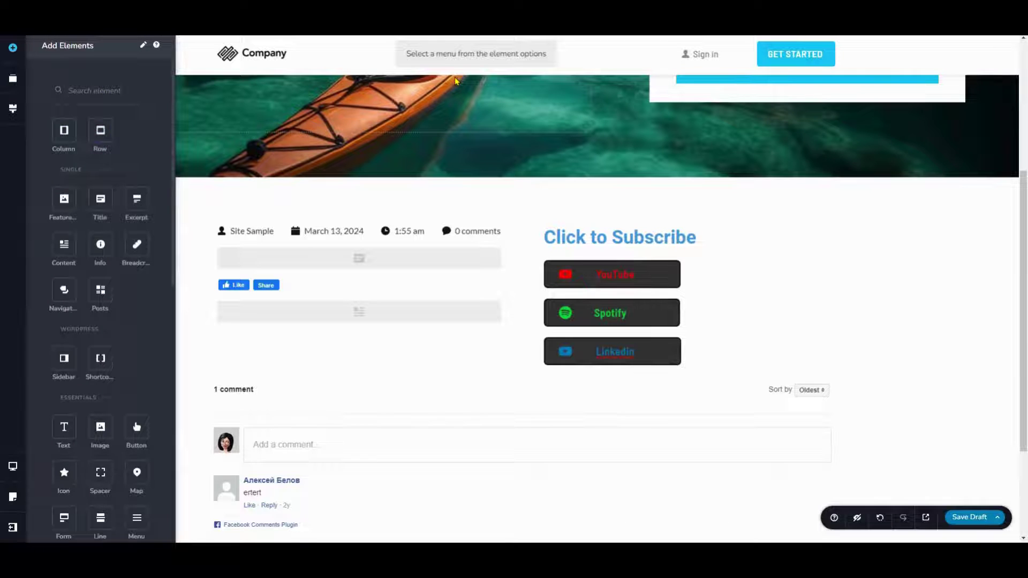
left_click(92, 89)
type("icon")
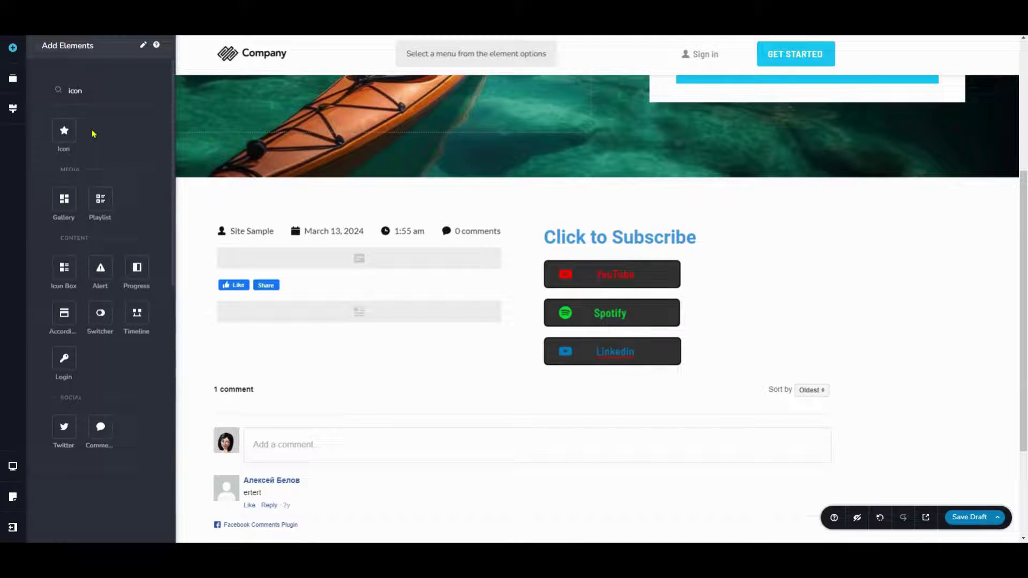
left_click_drag(64, 130, 557, 379)
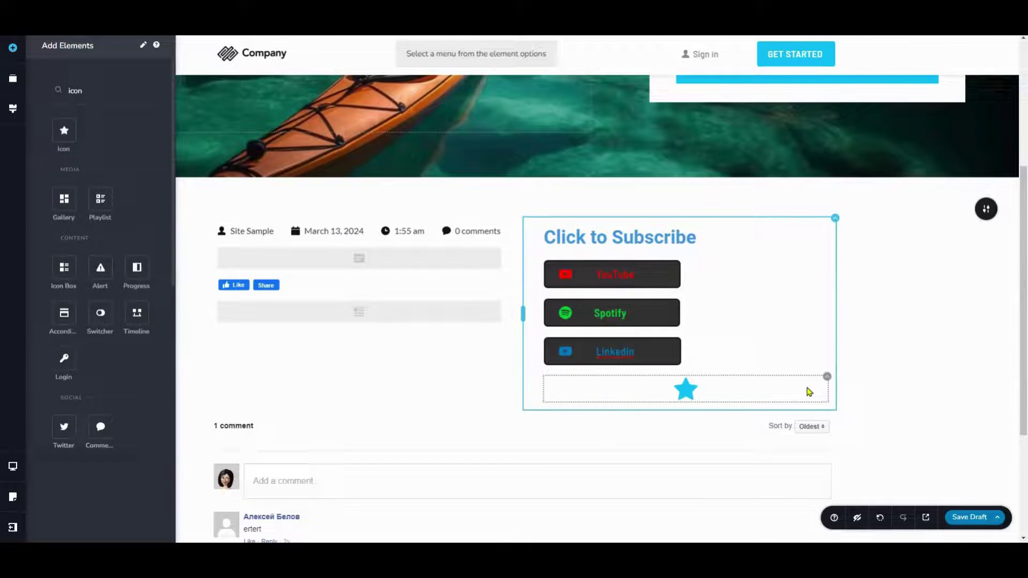
left_click(688, 389)
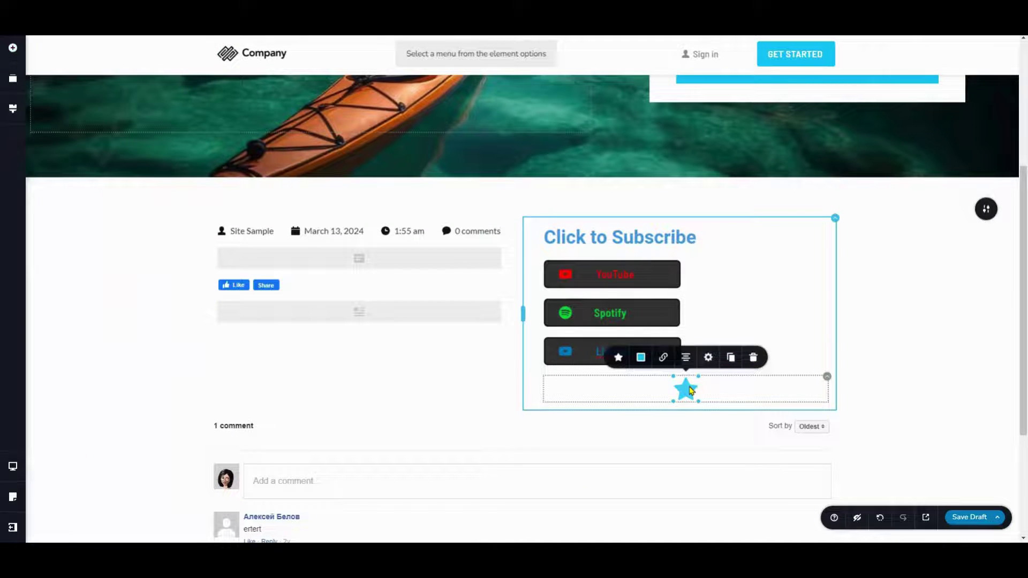
left_click(690, 391)
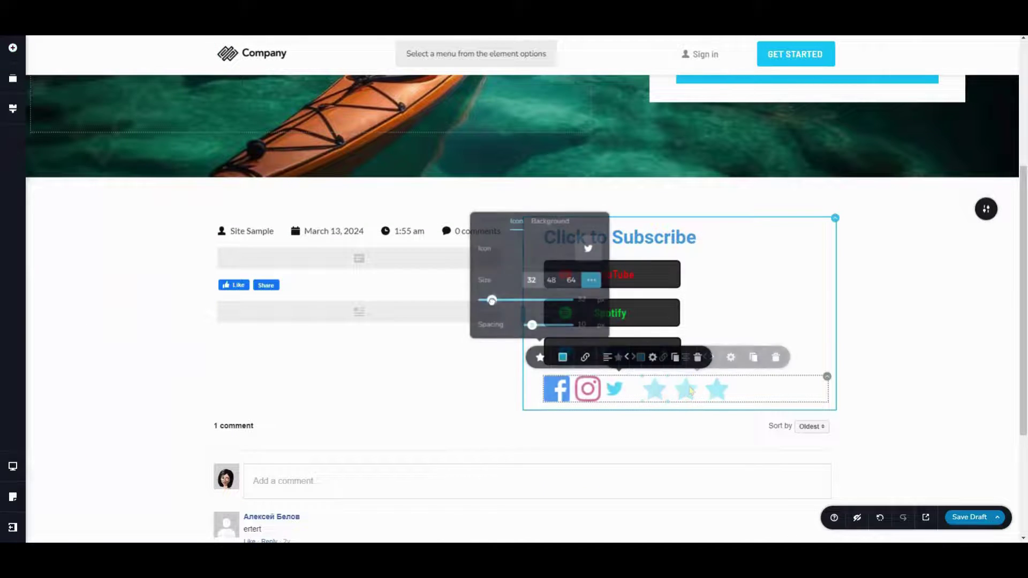
left_click(589, 381)
left_click(509, 357)
left_click_drag(470, 299, 461, 300)
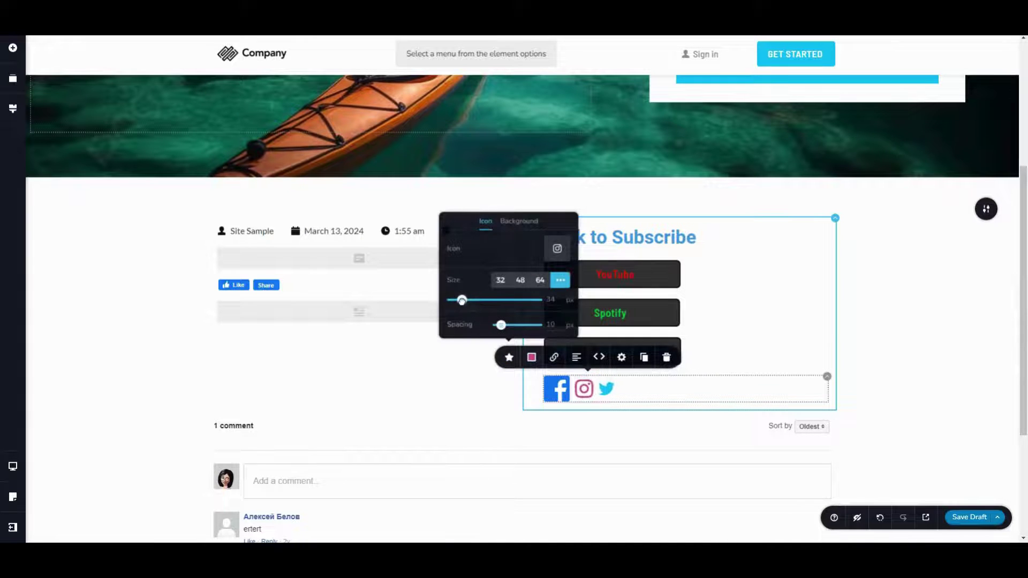
left_click(925, 384)
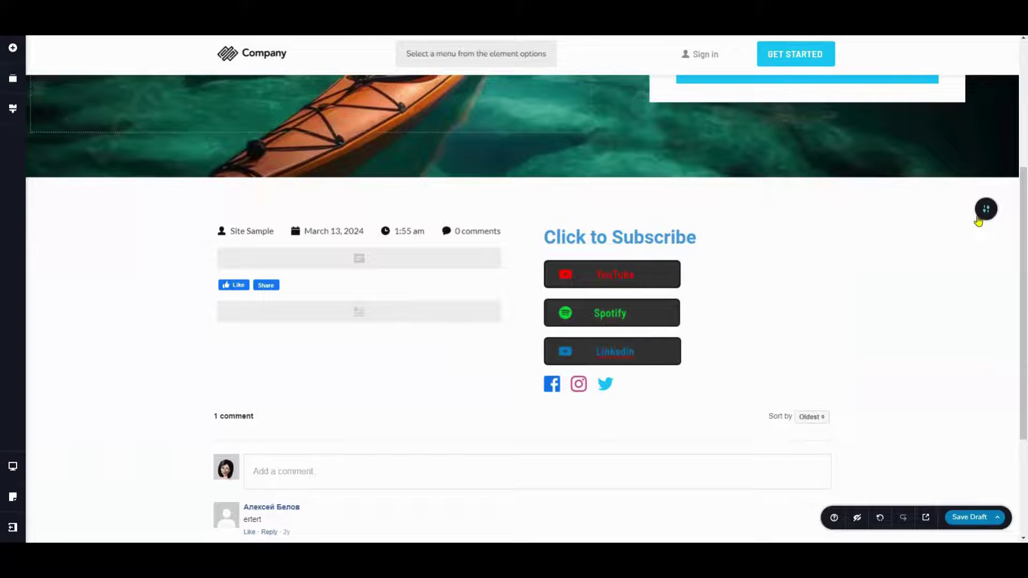
Step: Add a column with a Most Popular text heading below the social icons
left_click(12, 48)
left_click_drag(65, 132, 521, 408)
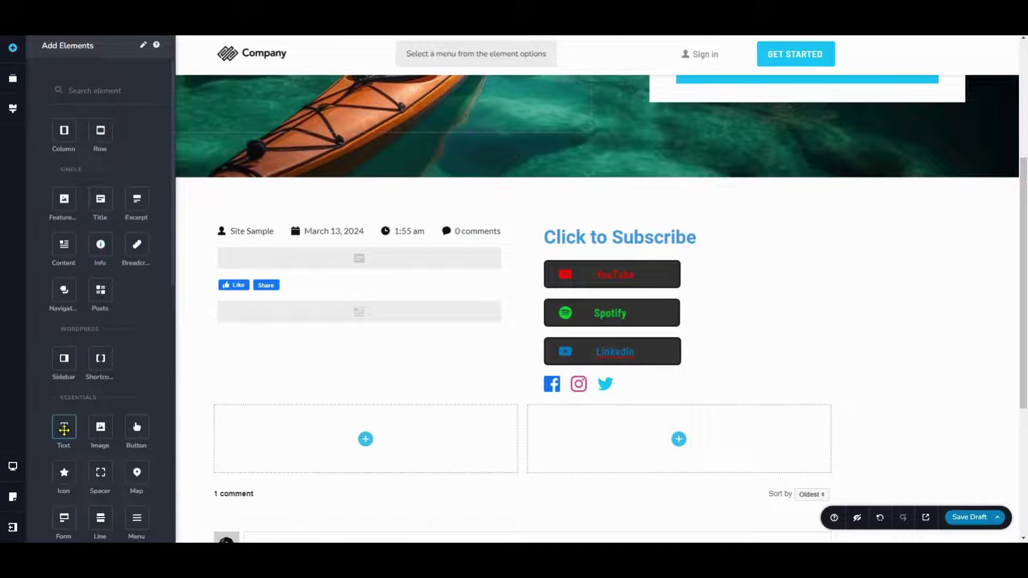
left_click_drag(93, 437, 679, 457)
double_click(678, 434)
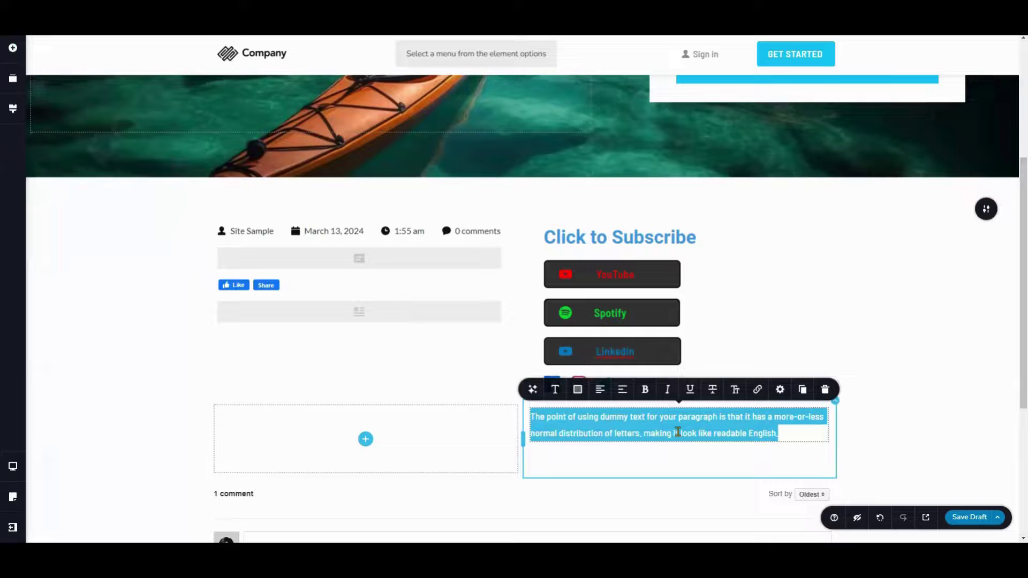
type("Most Popular")
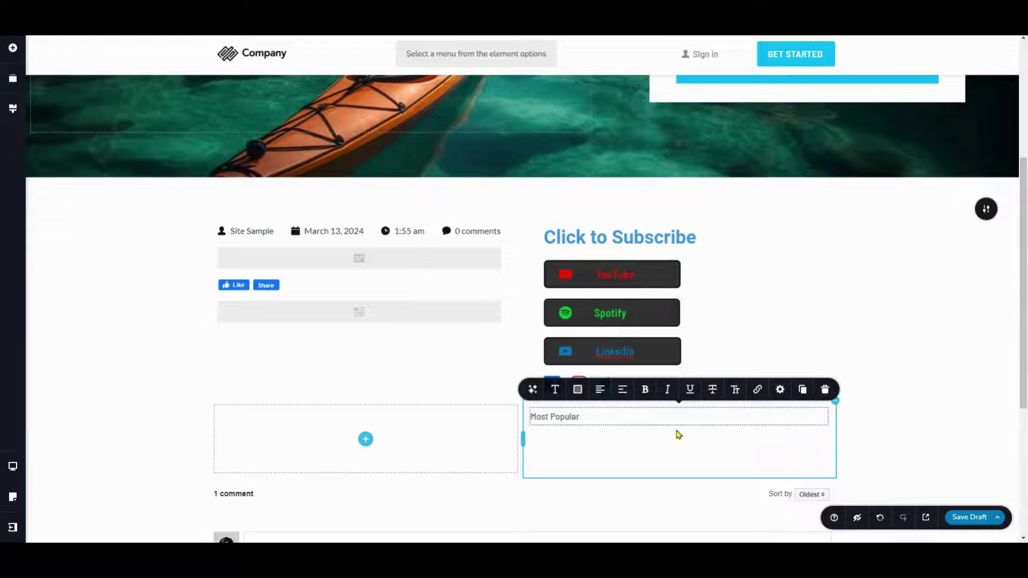
triple_click(677, 431)
left_click(19, 91)
Step: Add a paragraph under Most Popular and apply a heading text style to it
left_click(11, 50)
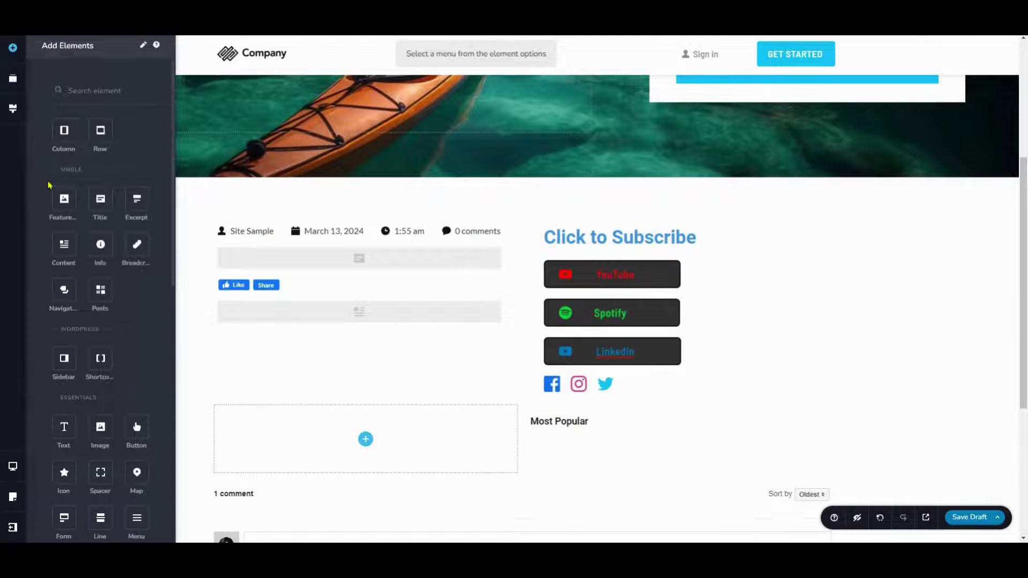
scroll(101, 426, "down", 2)
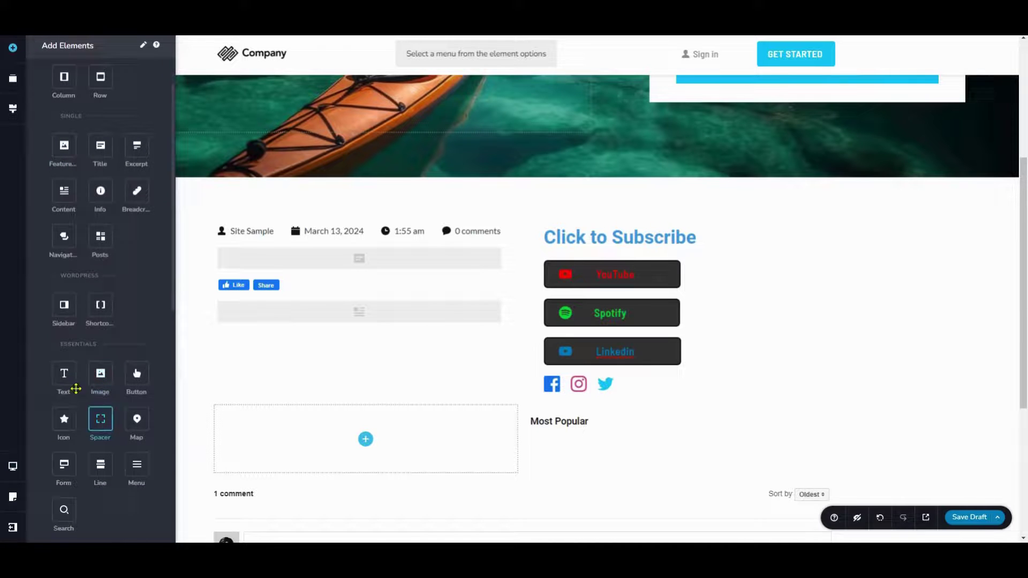
left_click_drag(76, 388, 587, 460)
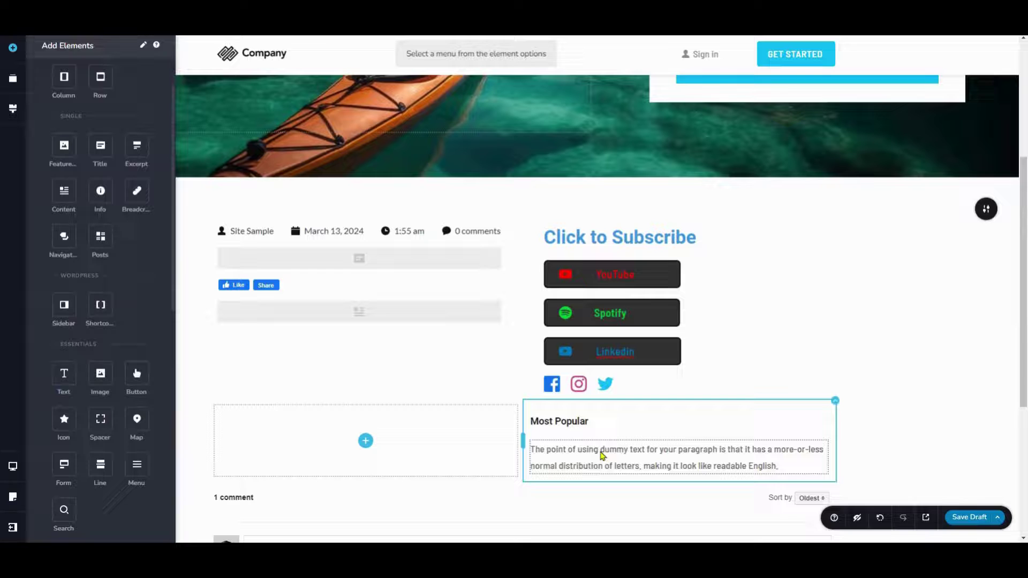
left_click(560, 459)
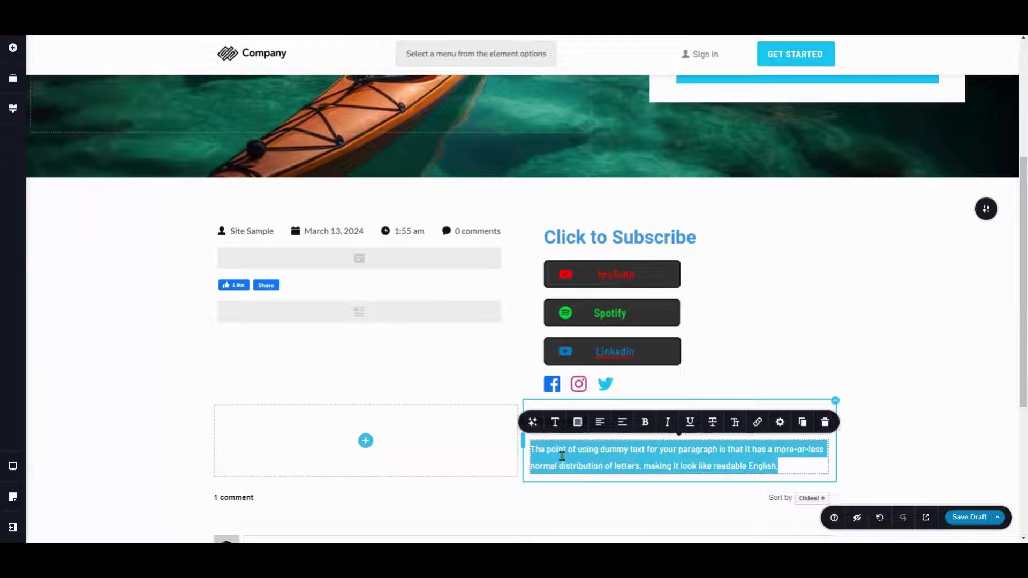
left_click(556, 423)
left_click(589, 324)
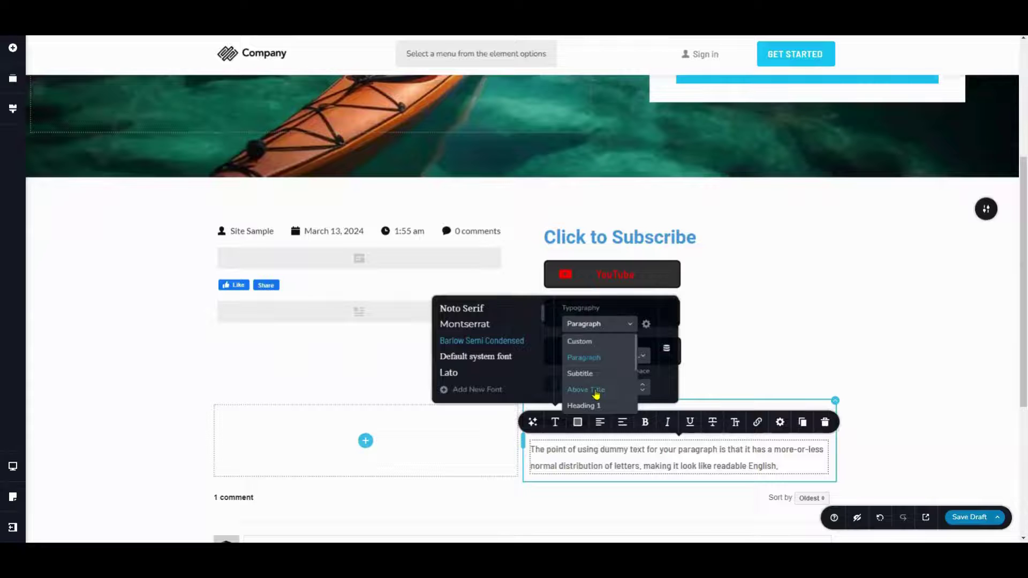
scroll(596, 394, "down", 2)
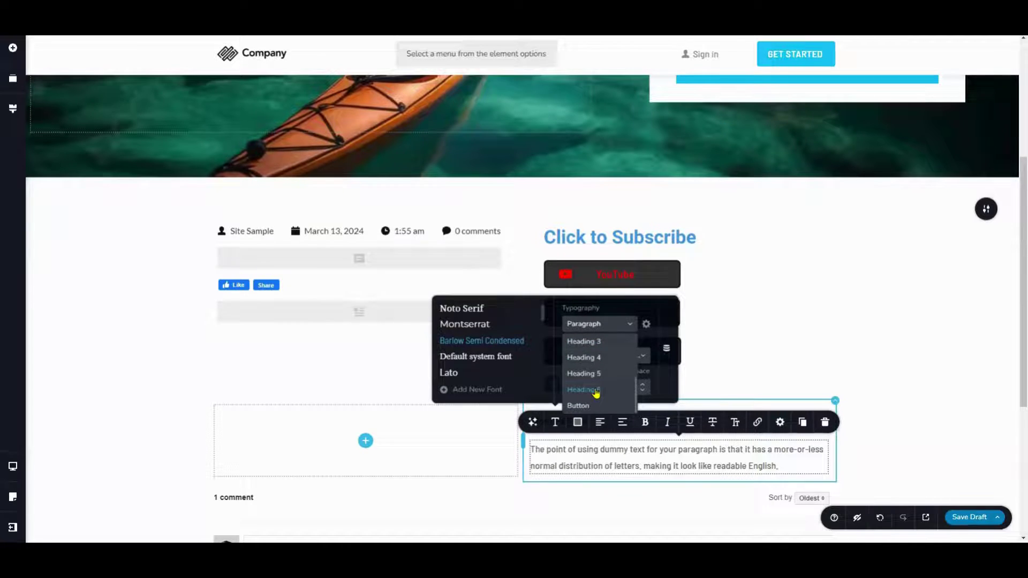
left_click(595, 393)
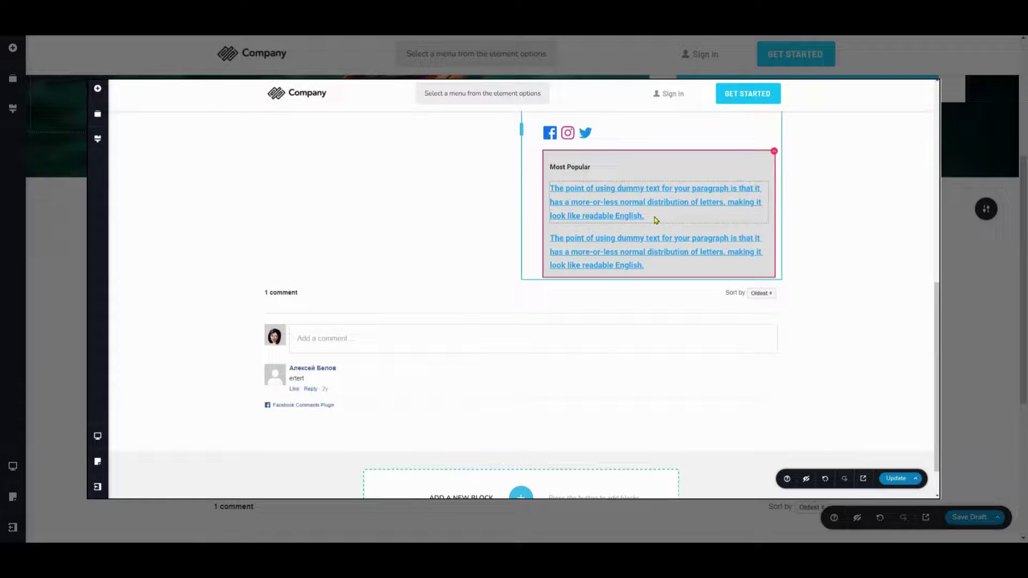
Step: Link the first Most Popular paragraph by URL, opening in the same tab
left_click(614, 204)
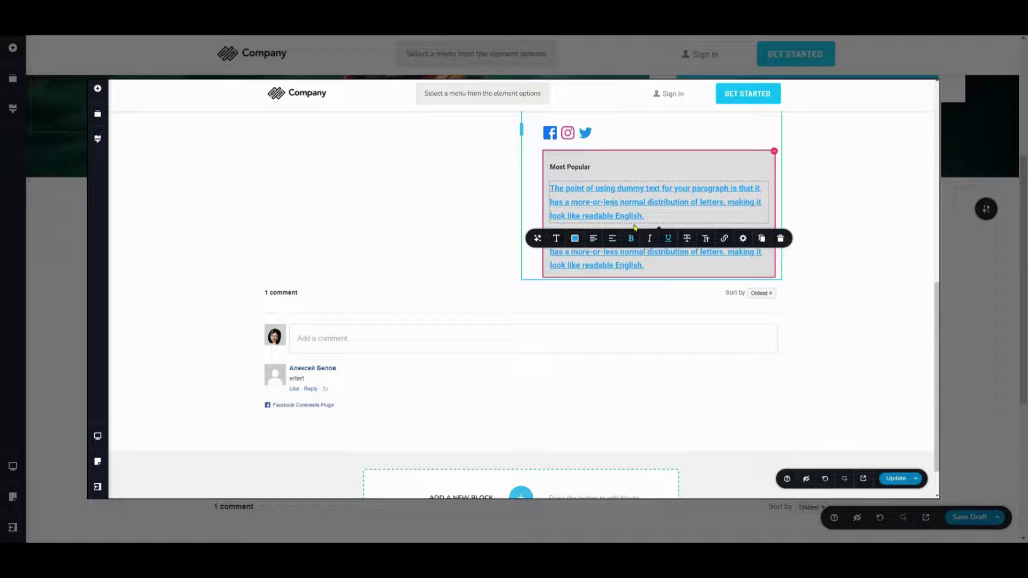
left_click(724, 238)
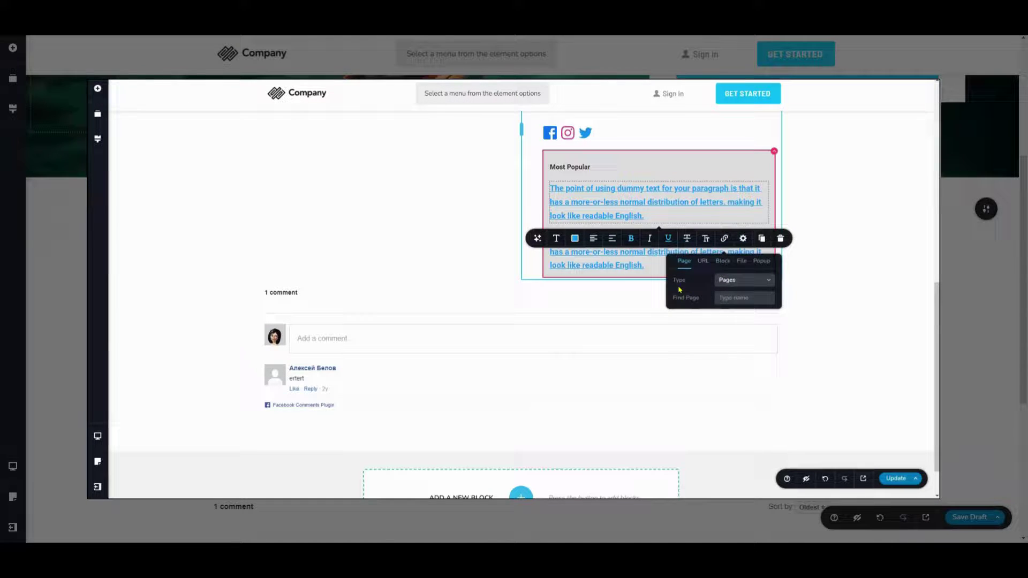
left_click(738, 286)
left_click(731, 323)
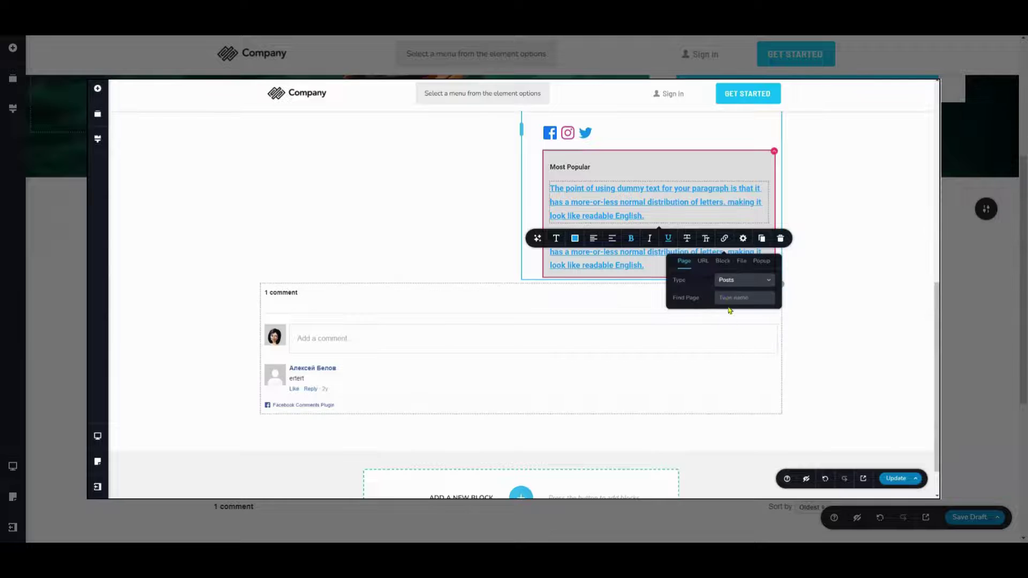
left_click(703, 261)
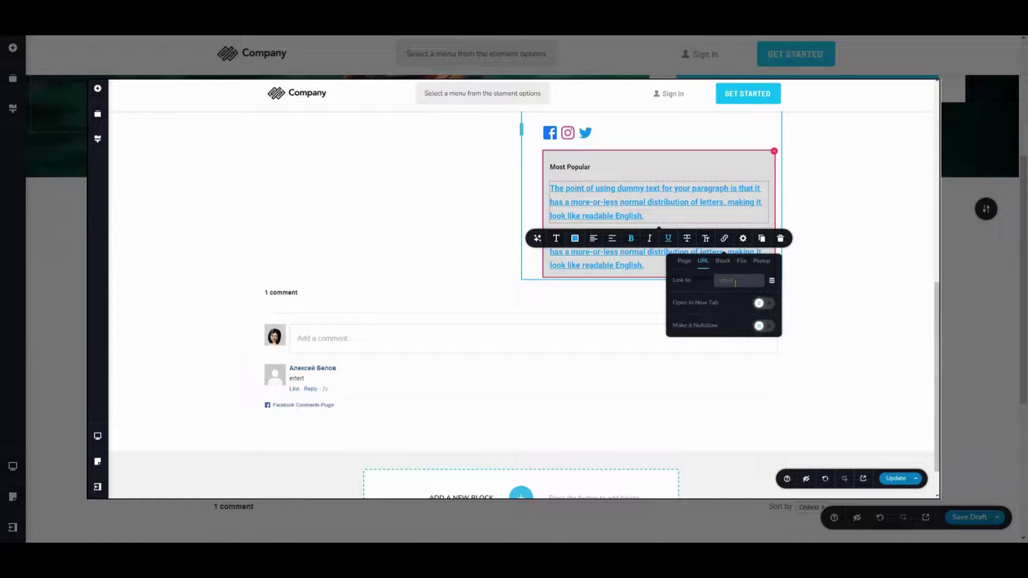
left_click(764, 306)
left_click(761, 311)
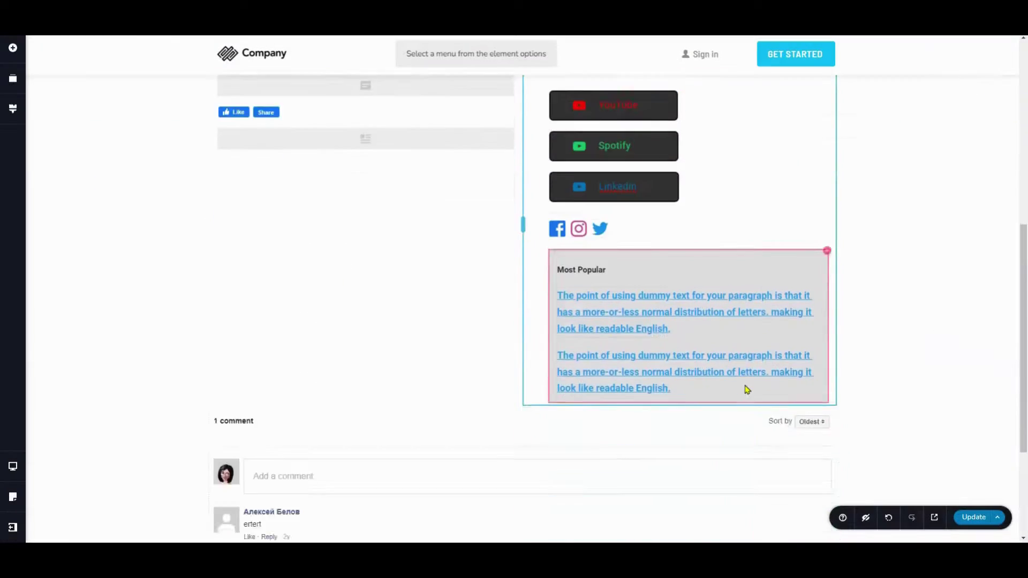
Step: Place a Posts element under Most Popular, showing the Adventures Afloat kayak post card
scroll(746, 348, "down", 3)
scroll(748, 389, "up", 5)
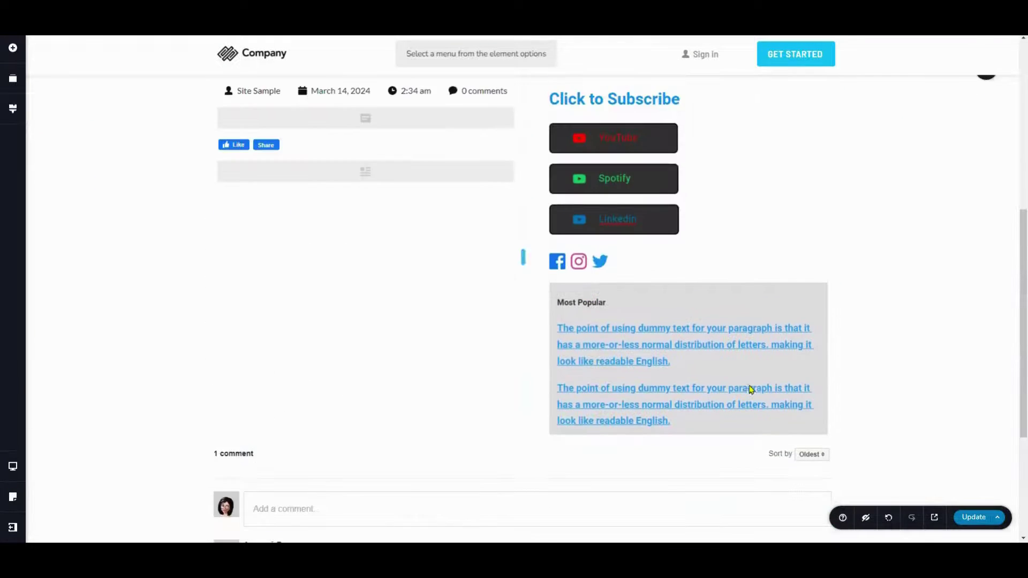
scroll(747, 390, "down", 4)
scroll(747, 390, "up", 2)
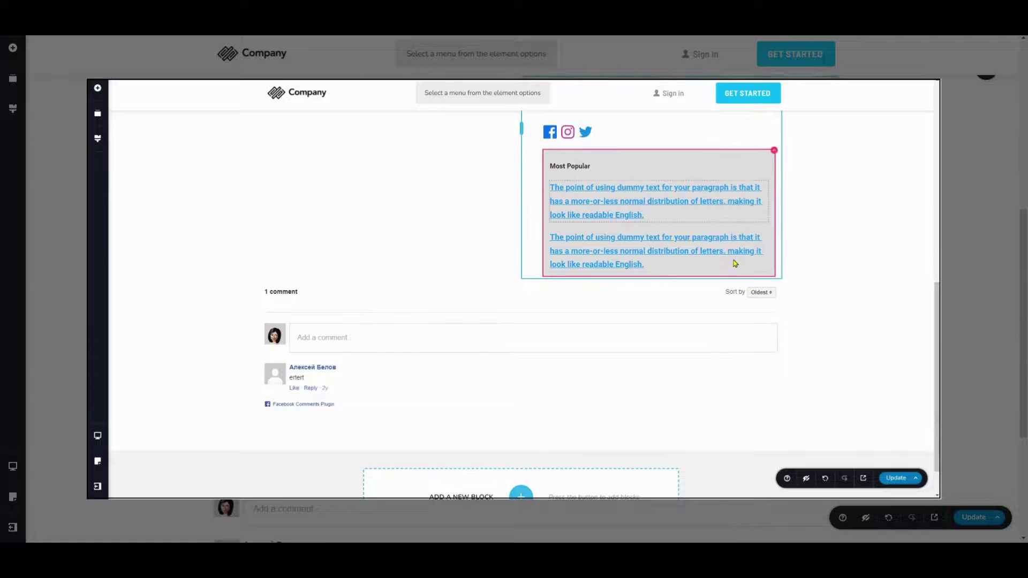
left_click(98, 92)
type("Post")
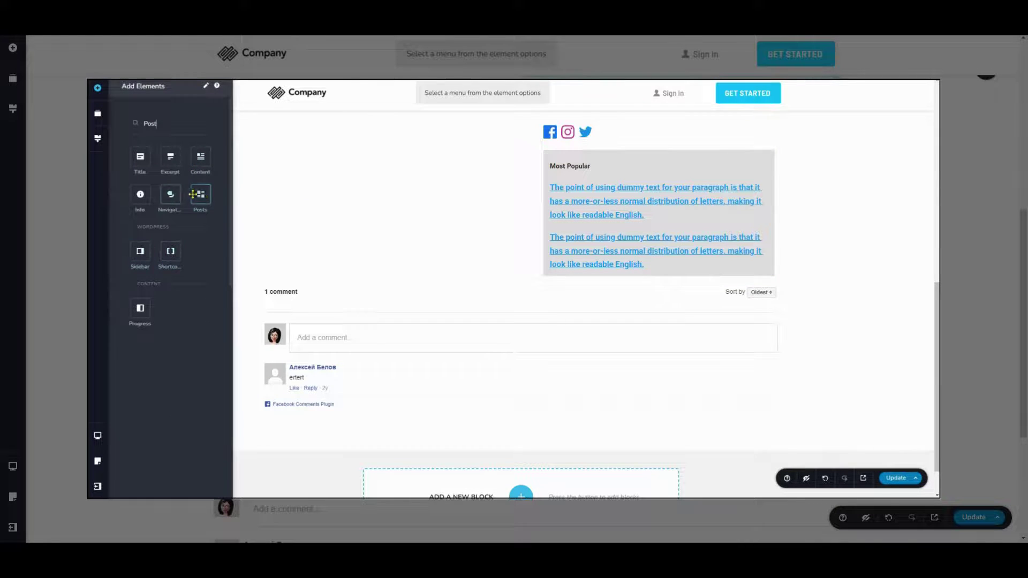
left_click_drag(200, 195, 578, 274)
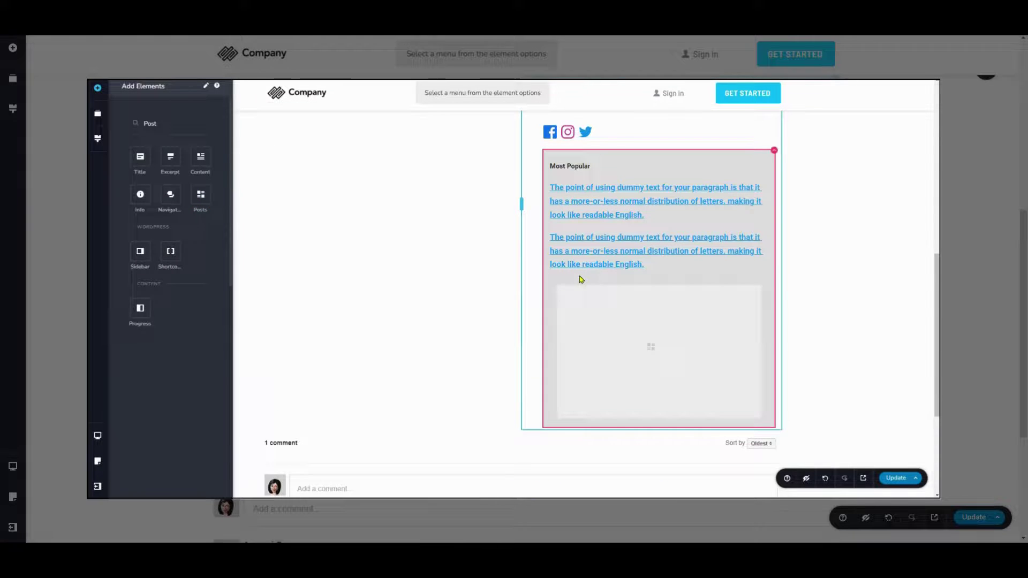
key("BackSpace")
left_click_drag(200, 195, 628, 281)
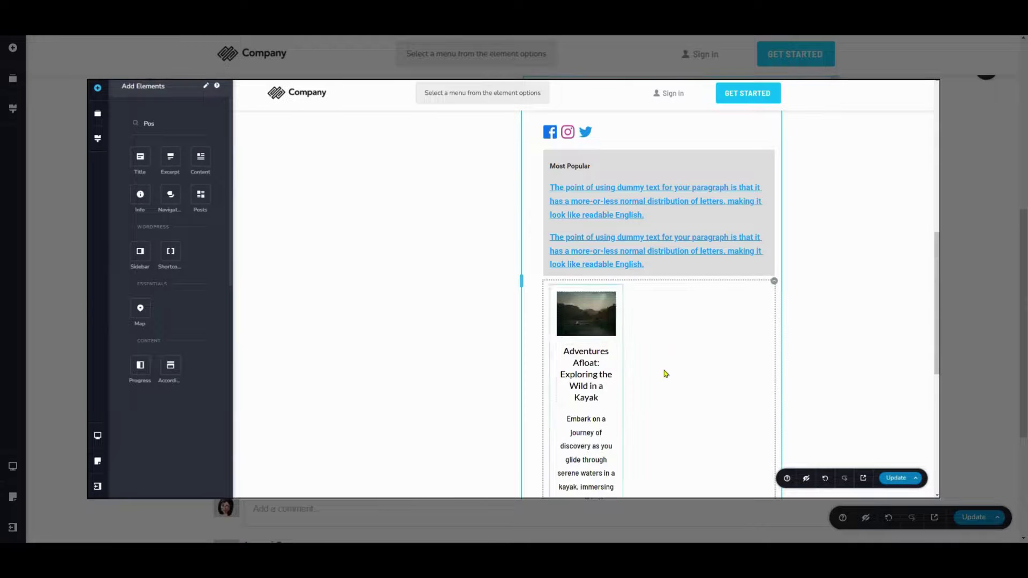
scroll(665, 371, "down", 3)
scroll(621, 363, "up", 2)
left_click(772, 239)
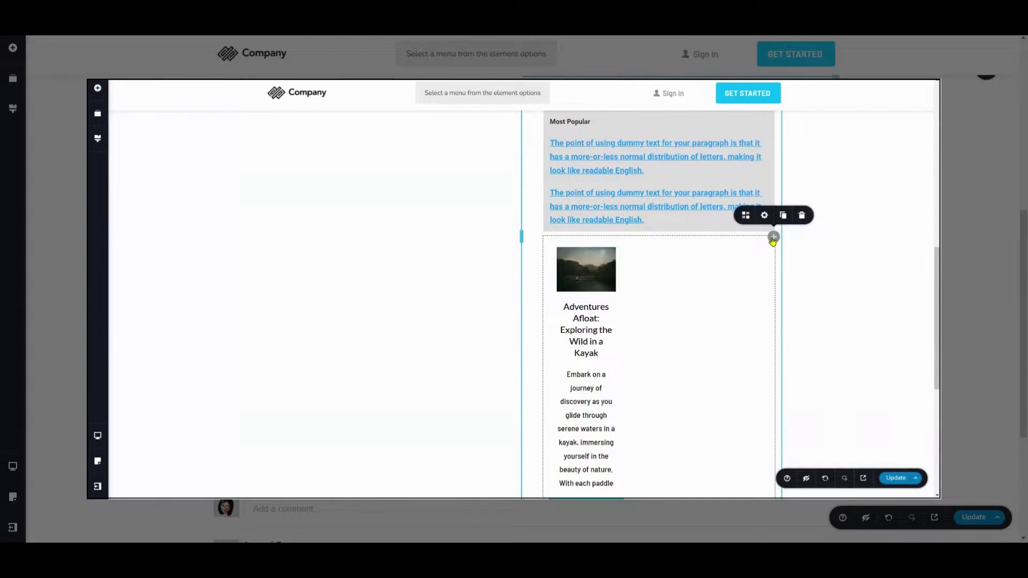
left_click(746, 216)
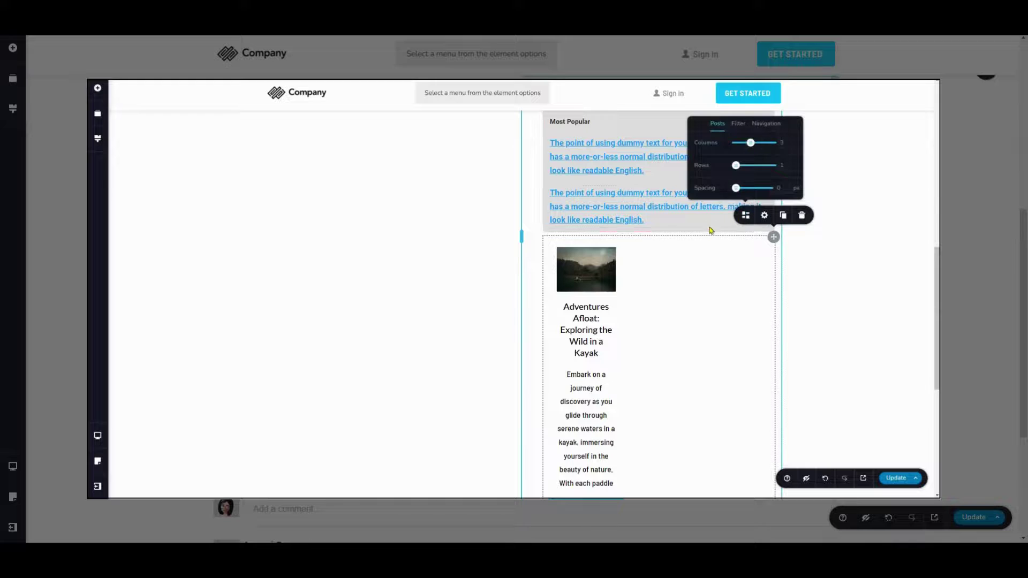
scroll(707, 229, "down", 2)
left_click(752, 170)
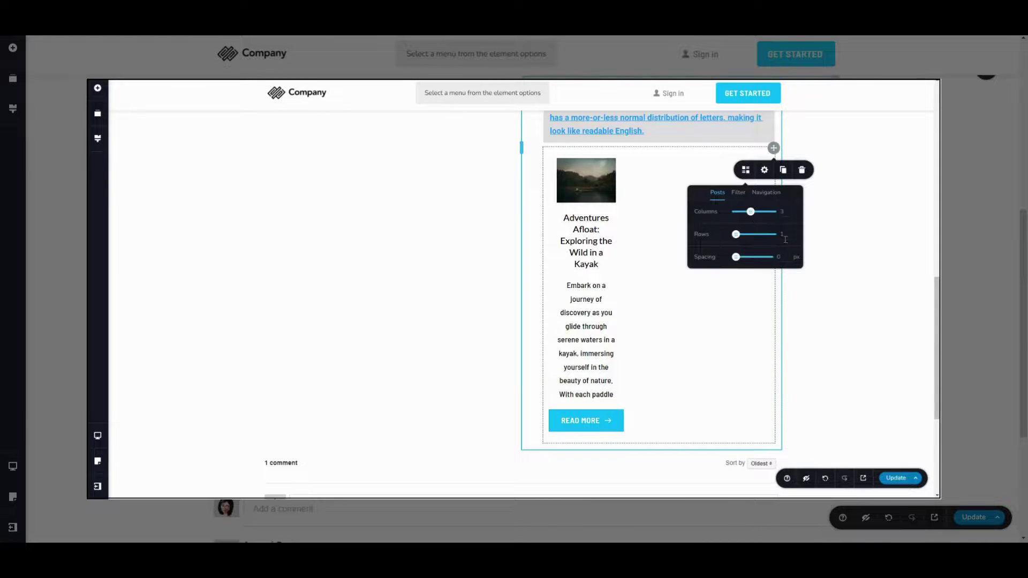
left_click(739, 192)
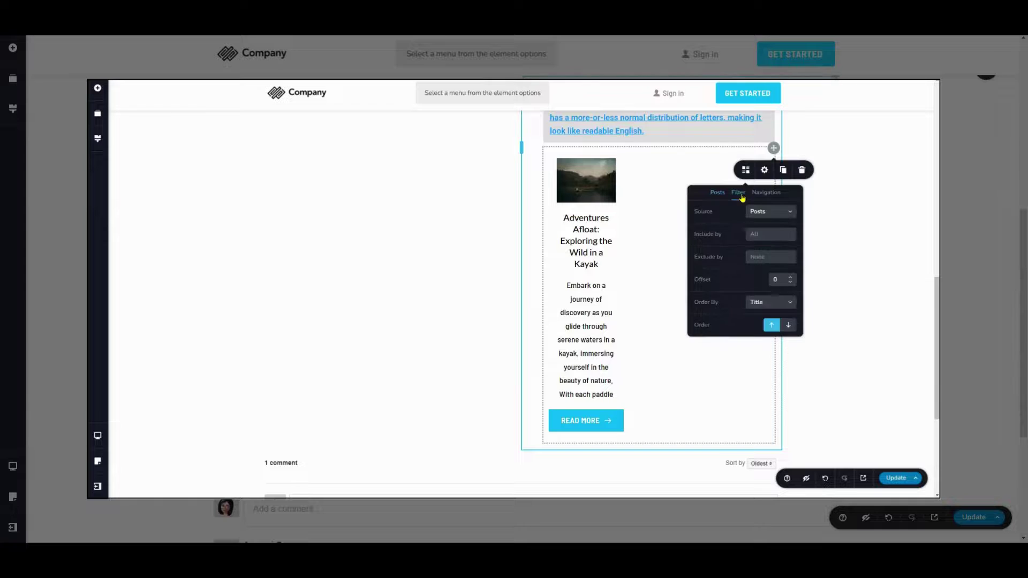
left_click(776, 217)
left_click(741, 219)
left_click(756, 236)
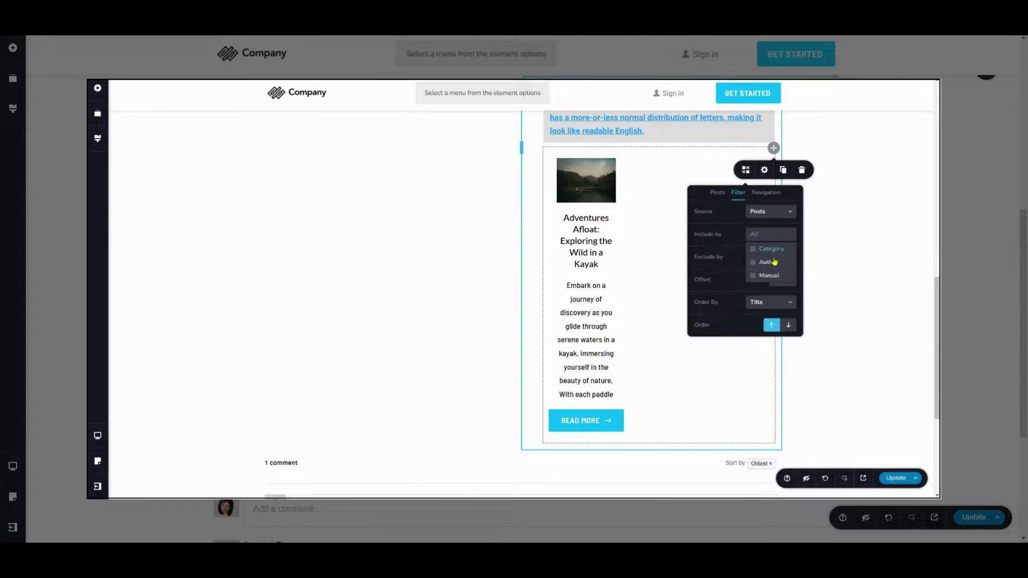
left_click(771, 257)
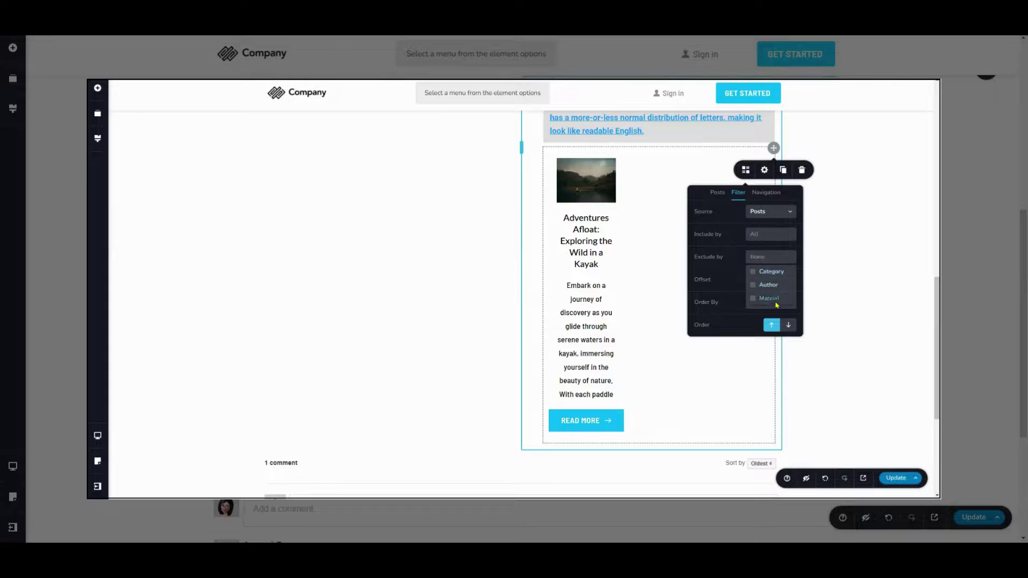
left_click(738, 258)
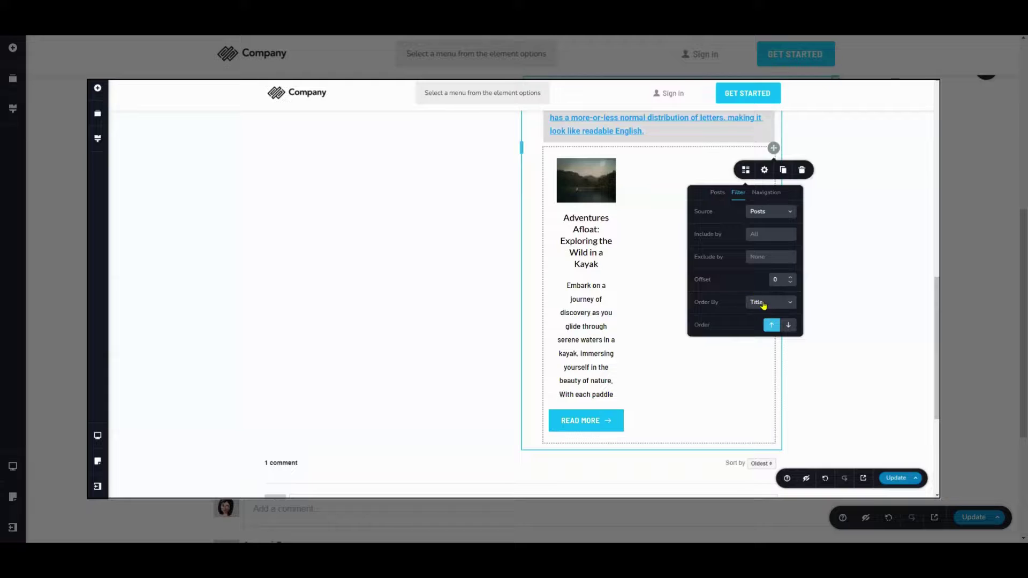
left_click(764, 199)
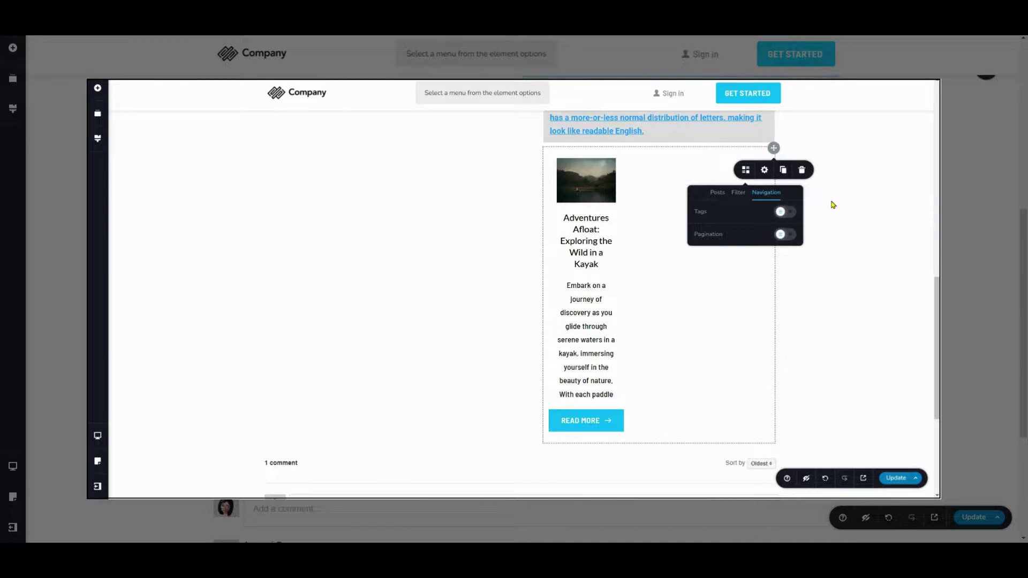
left_click(738, 192)
left_click(767, 193)
left_click(739, 192)
left_click(766, 192)
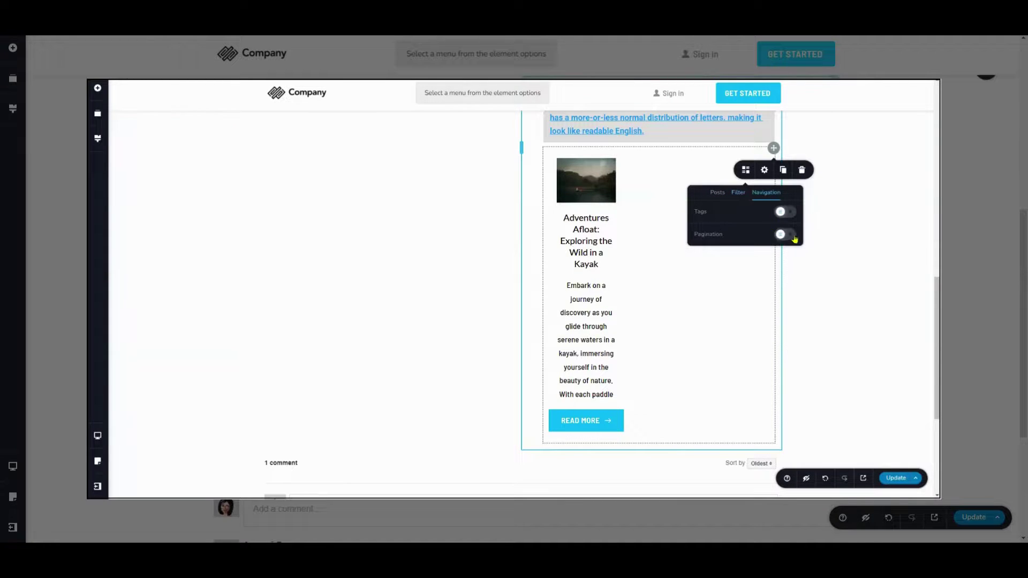
left_click(832, 205)
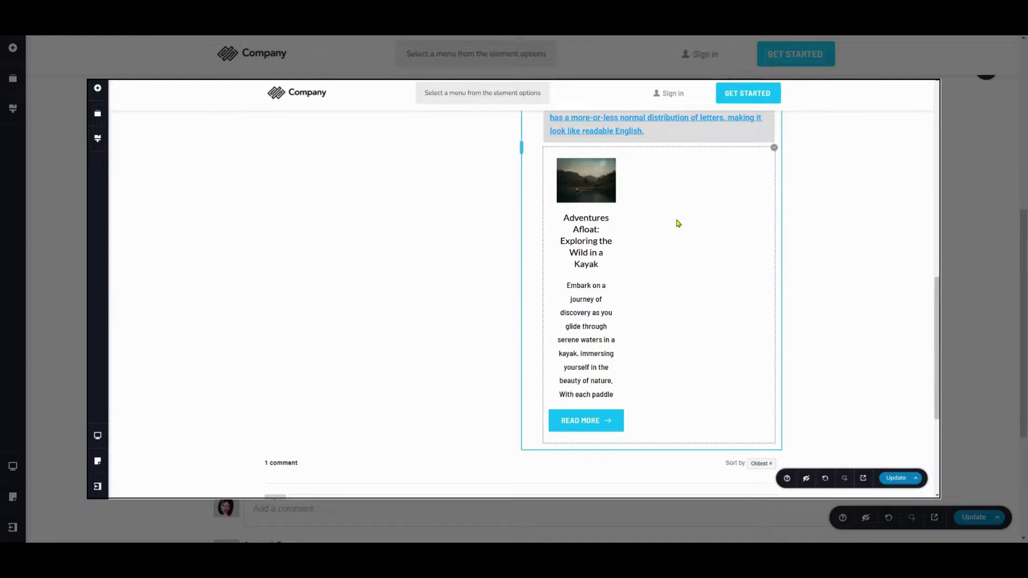
Step: Review the page layout and save the single post template with Update
scroll(748, 206, "up", 10)
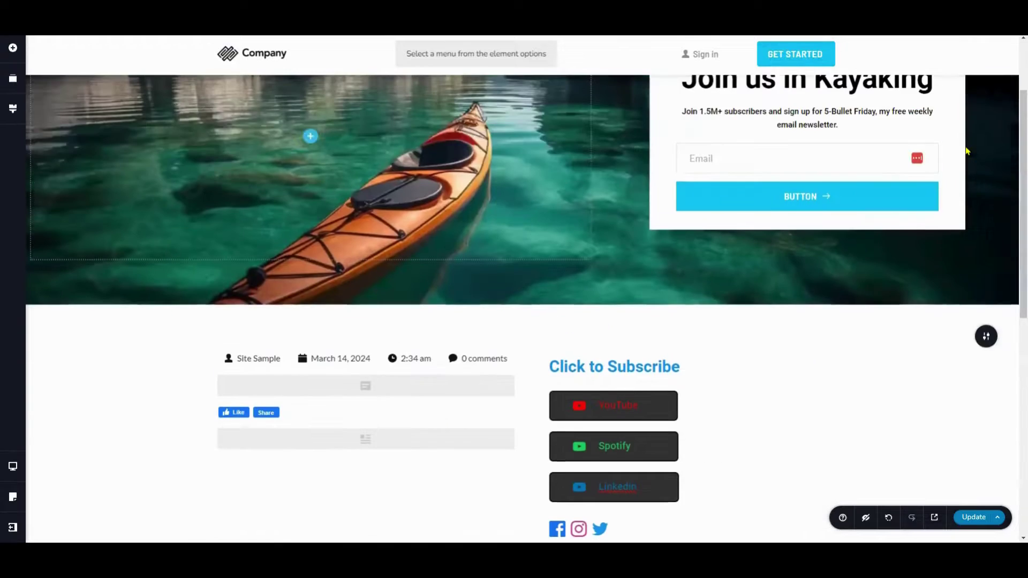
scroll(964, 158, "up", 2)
scroll(964, 161, "down", 3)
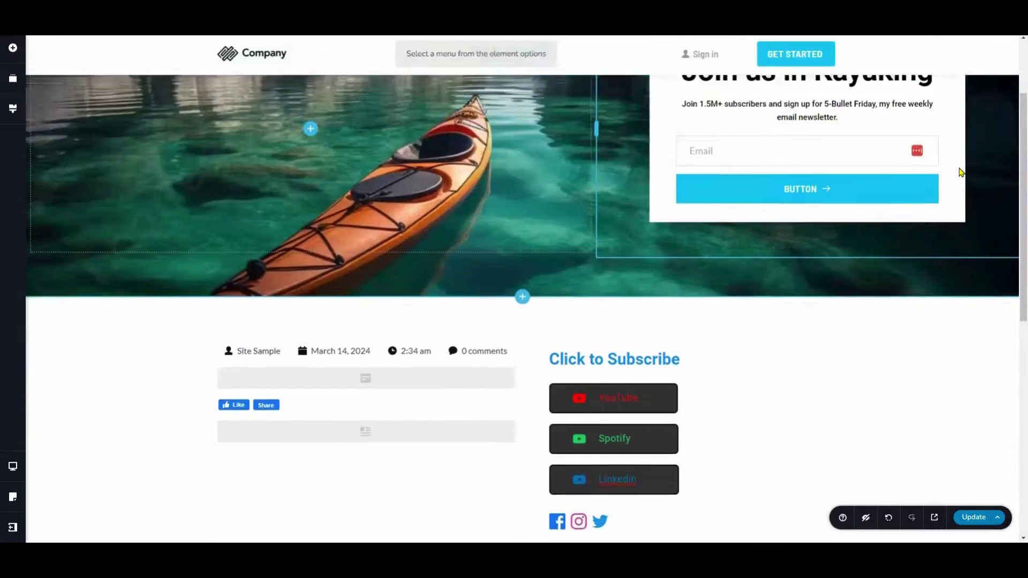
scroll(961, 172, "up", 3)
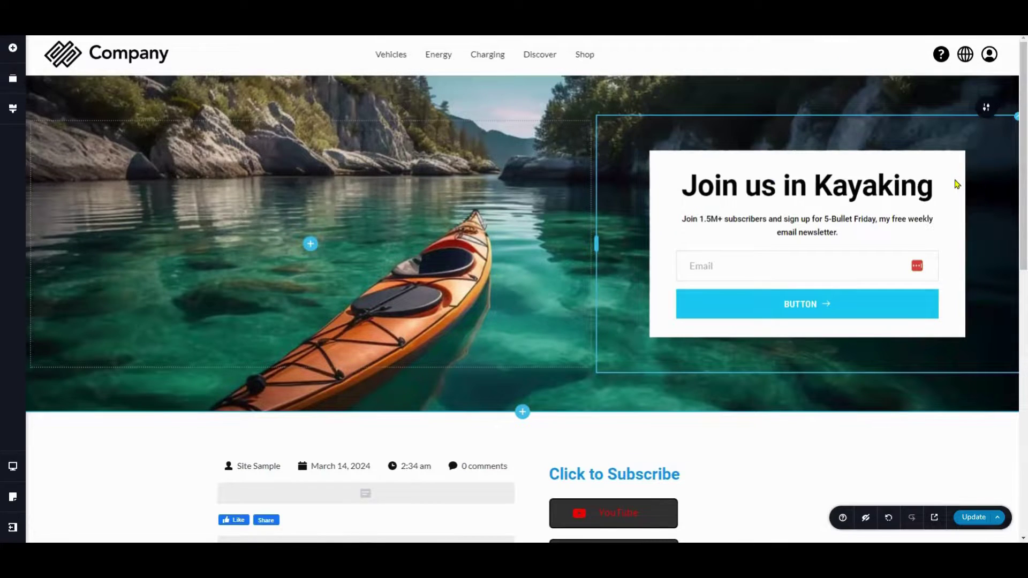
scroll(957, 186, "down", 10)
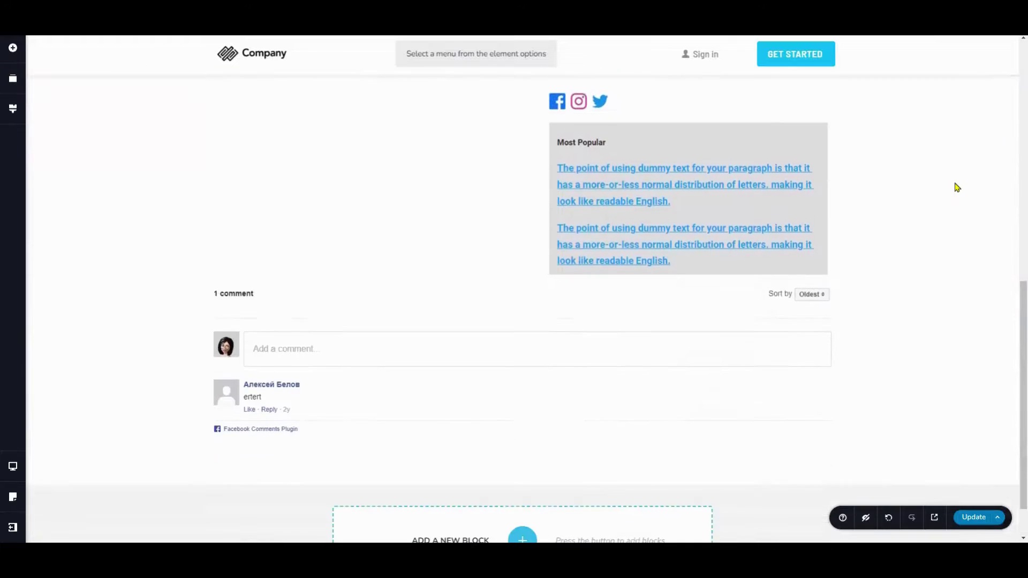
left_click(975, 519)
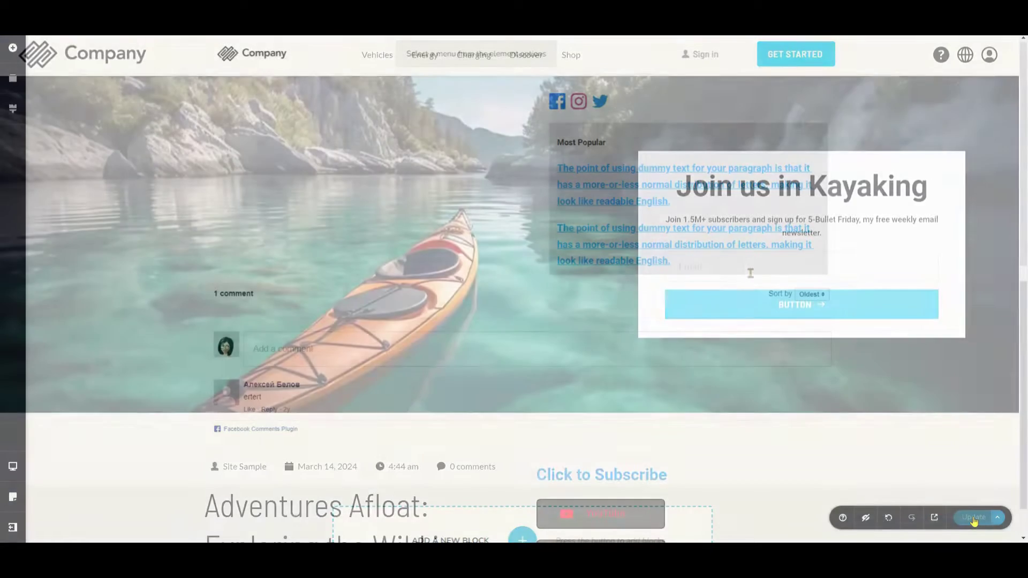
scroll(749, 273, "down", 5)
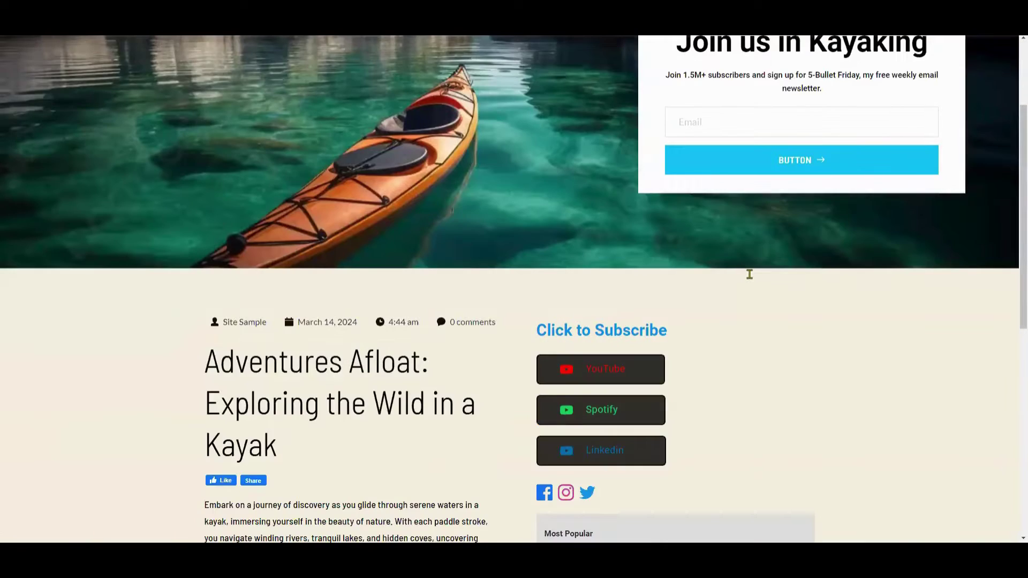
scroll(748, 273, "up", 2)
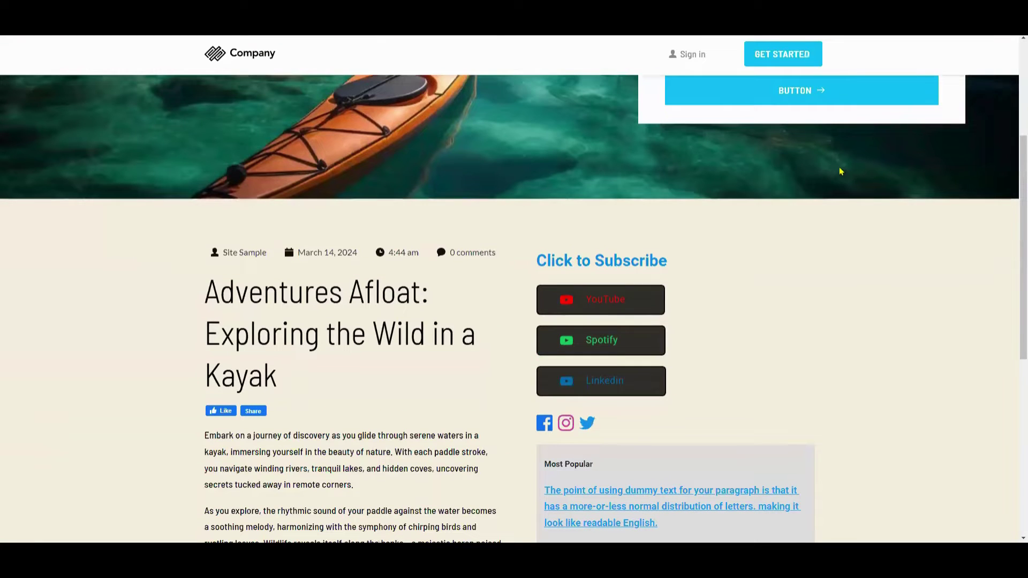
scroll(840, 170, "down", 3)
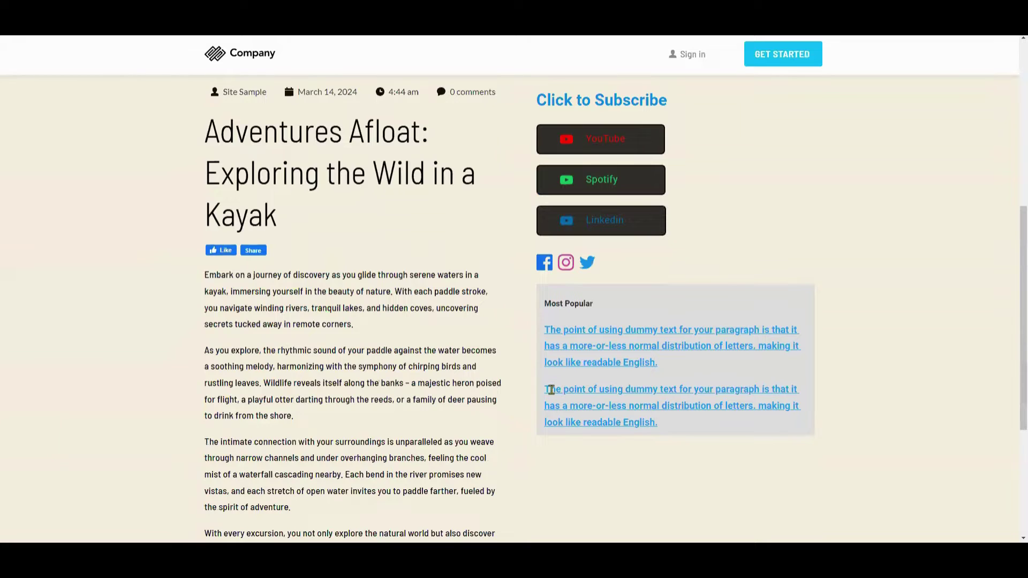
scroll(551, 389, "down", 5)
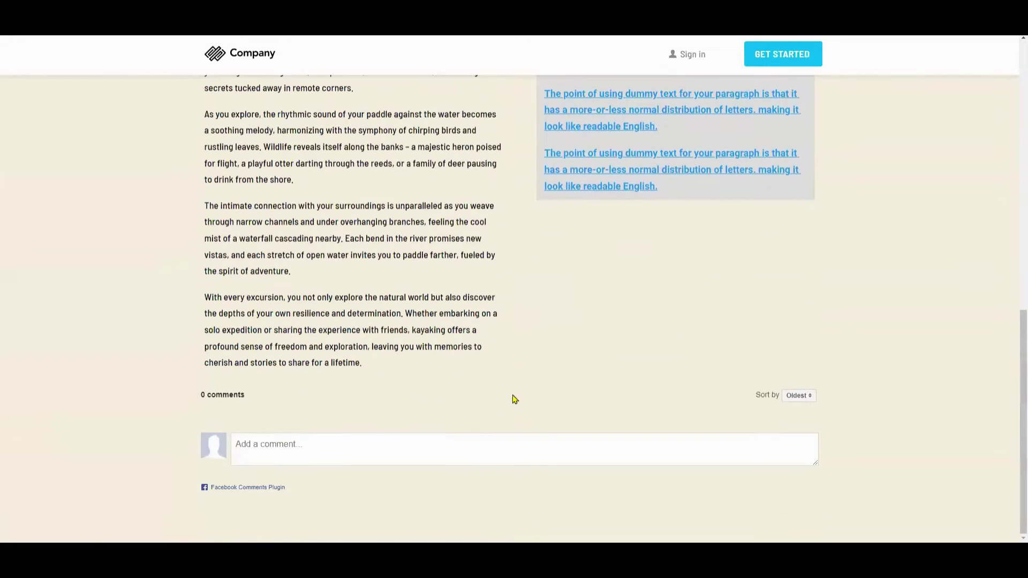
scroll(732, 397, "up", 6)
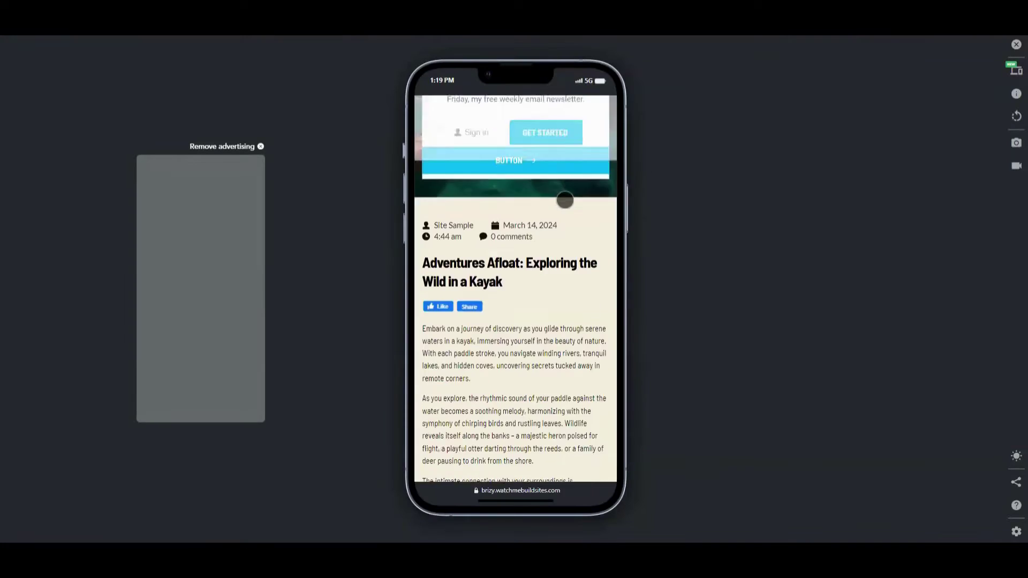
scroll(562, 224, "up", 4)
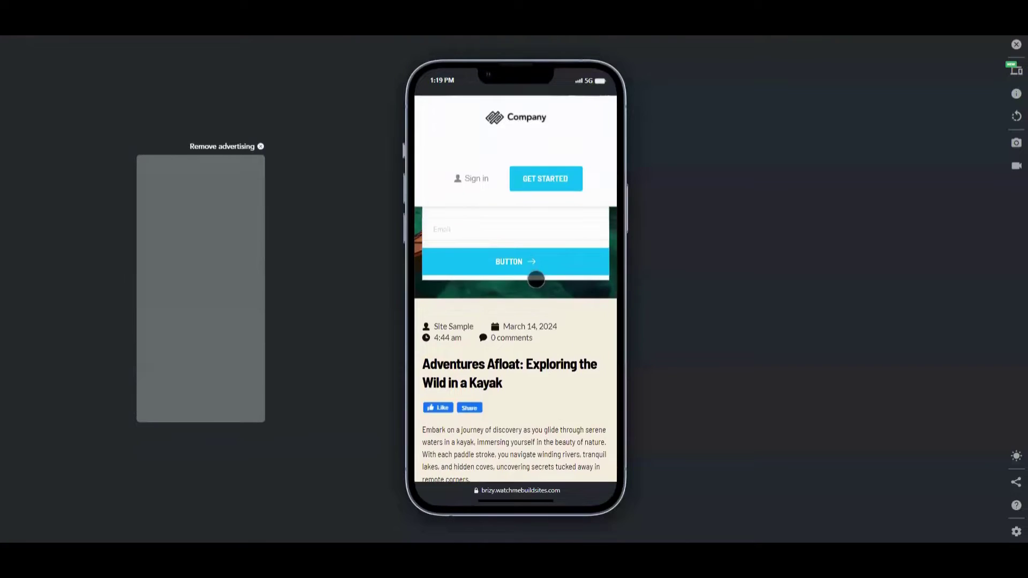
scroll(513, 307, "down", 6)
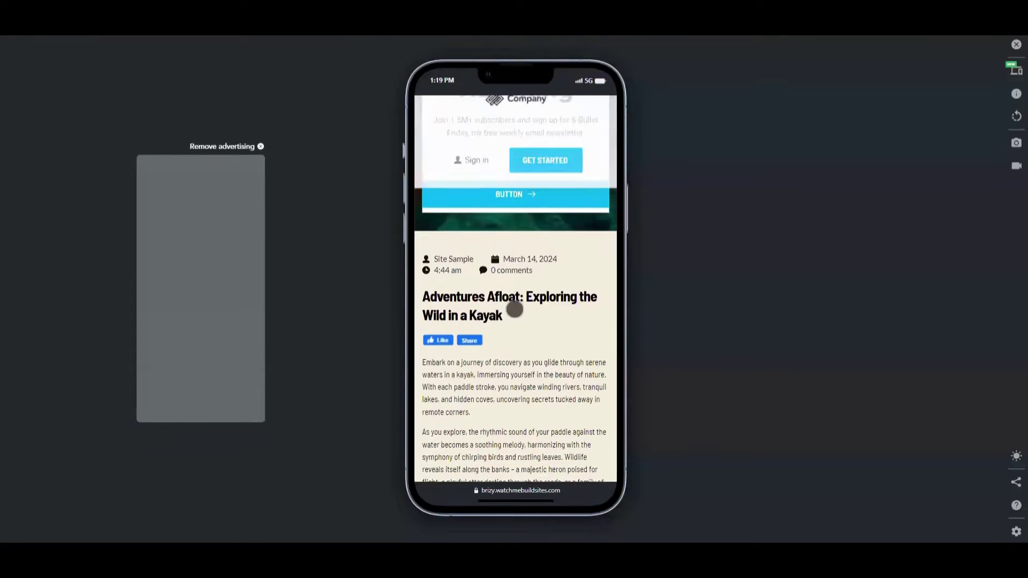
scroll(515, 310, "down", 3)
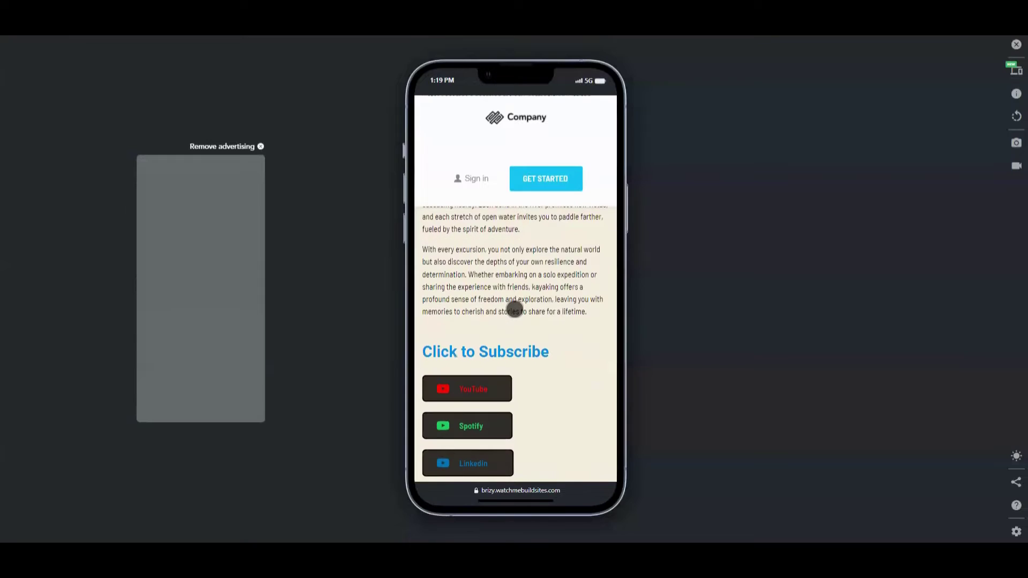
scroll(515, 309, "down", 5)
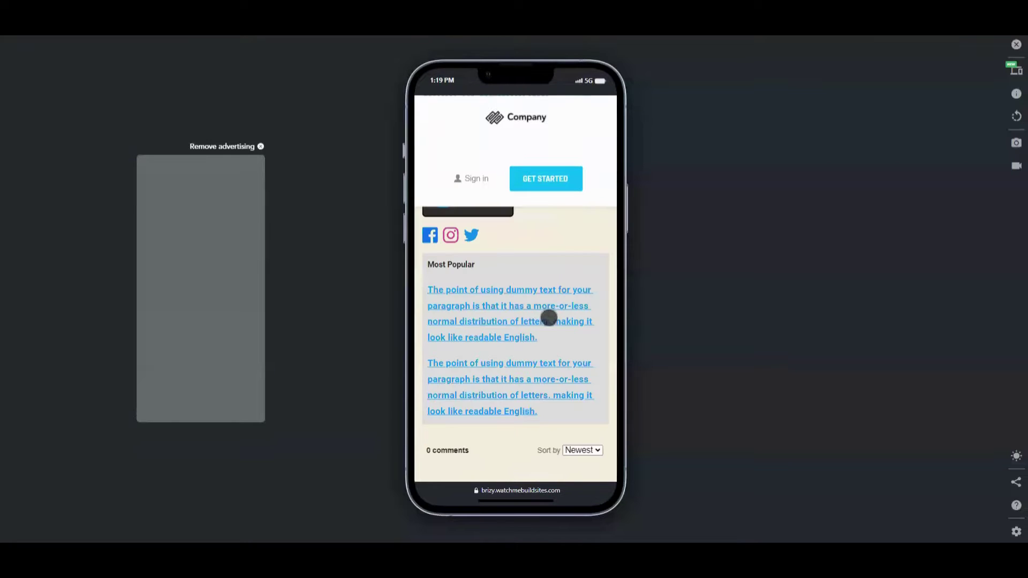
scroll(548, 317, "down", 2)
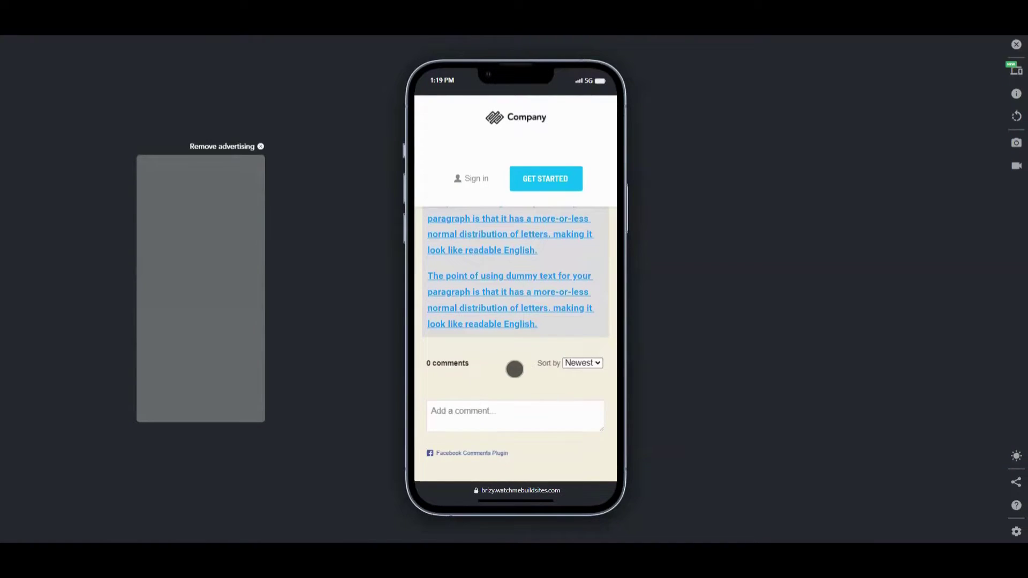
scroll(517, 369, "up", 8)
scroll(521, 369, "up", 10)
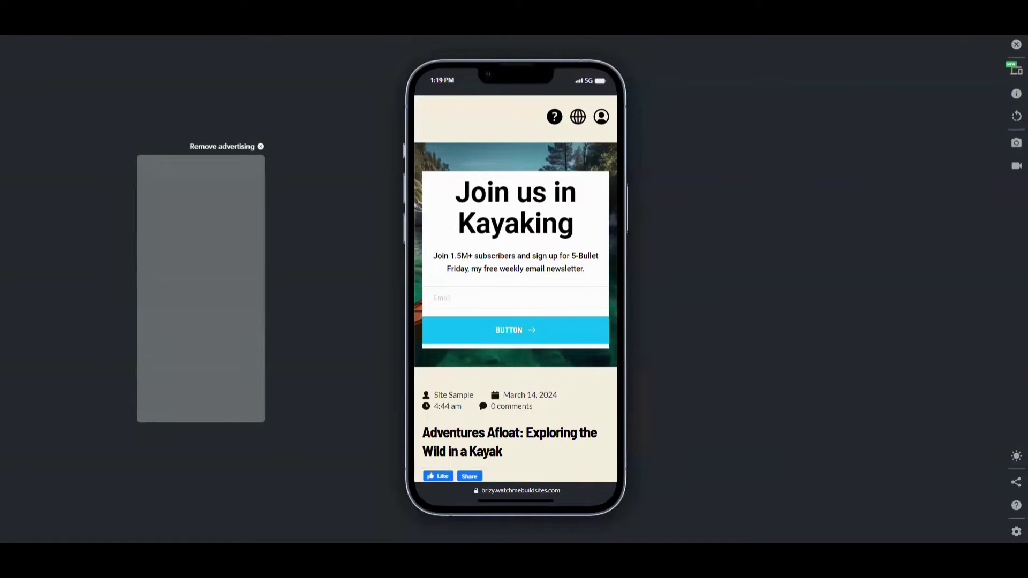
left_click(1016, 44)
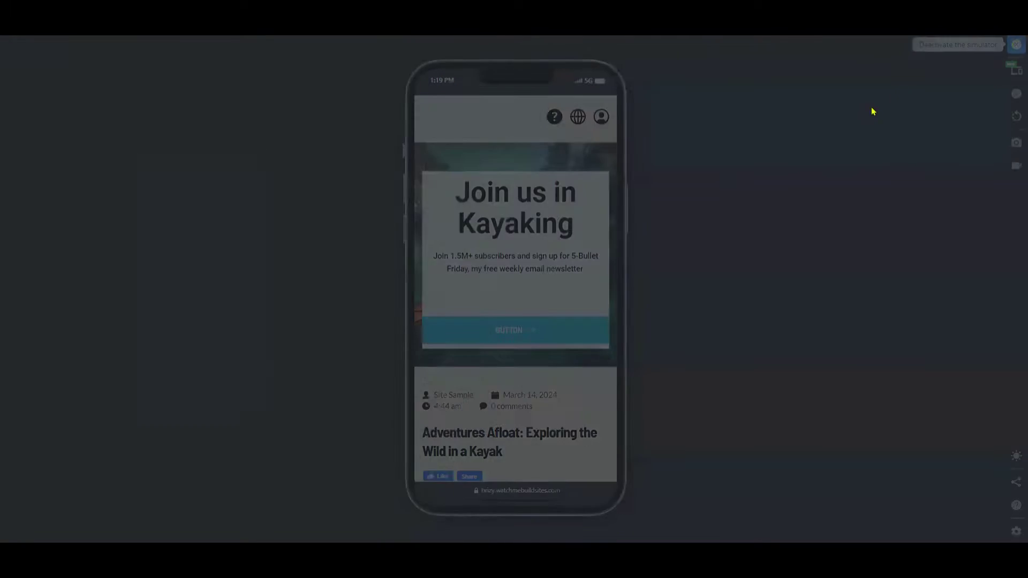
scroll(773, 213, "down", 15)
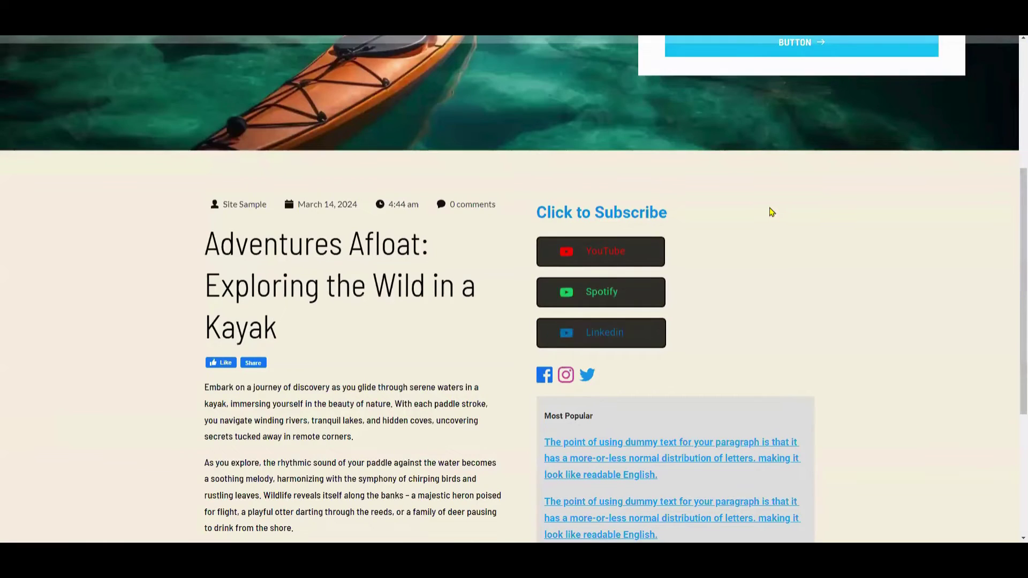